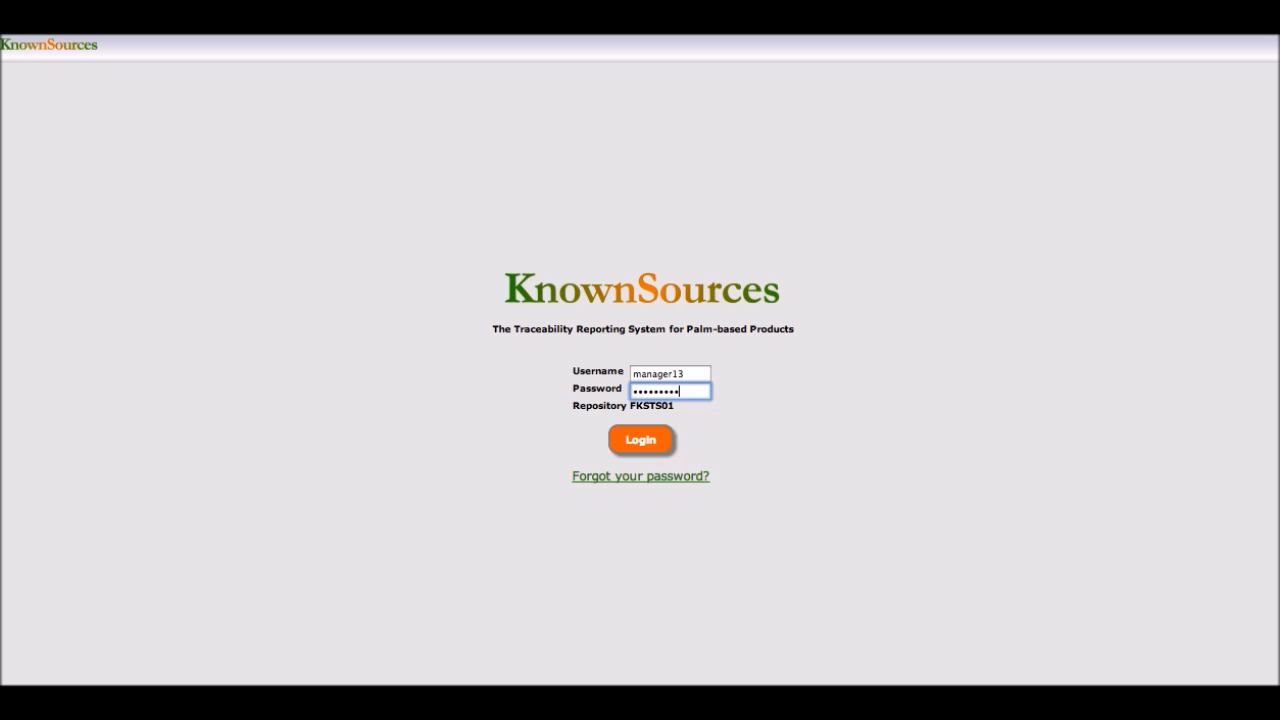
Step: Log in and open the company data record
left_click(631, 442)
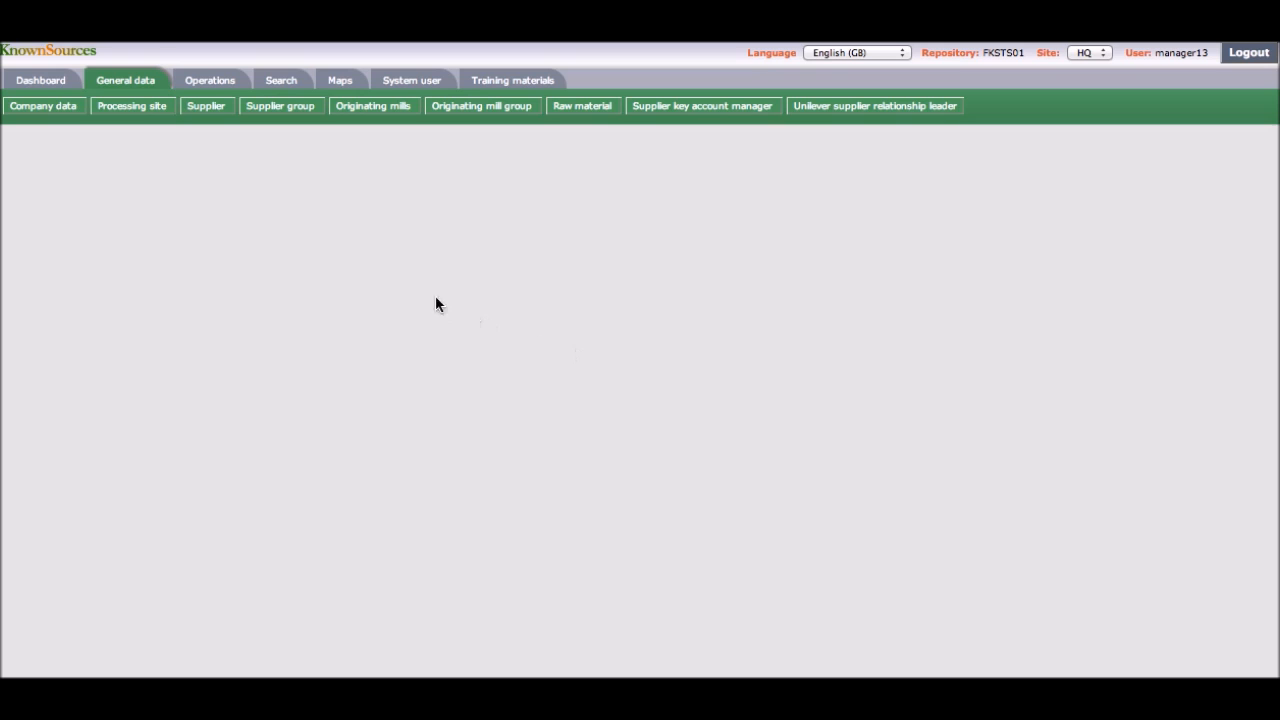
left_click(35, 112)
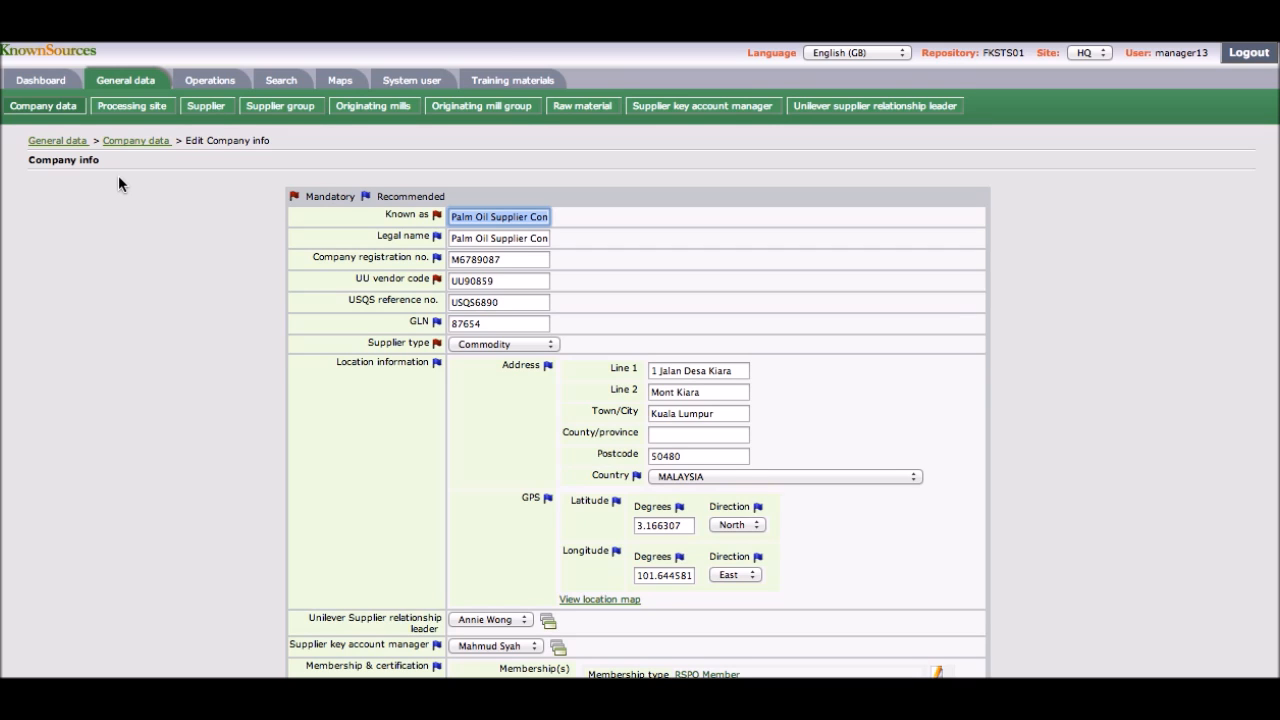
Step: Review the company info form's fields from the identifiers down to the site picture
scroll(118, 177, "down", 2)
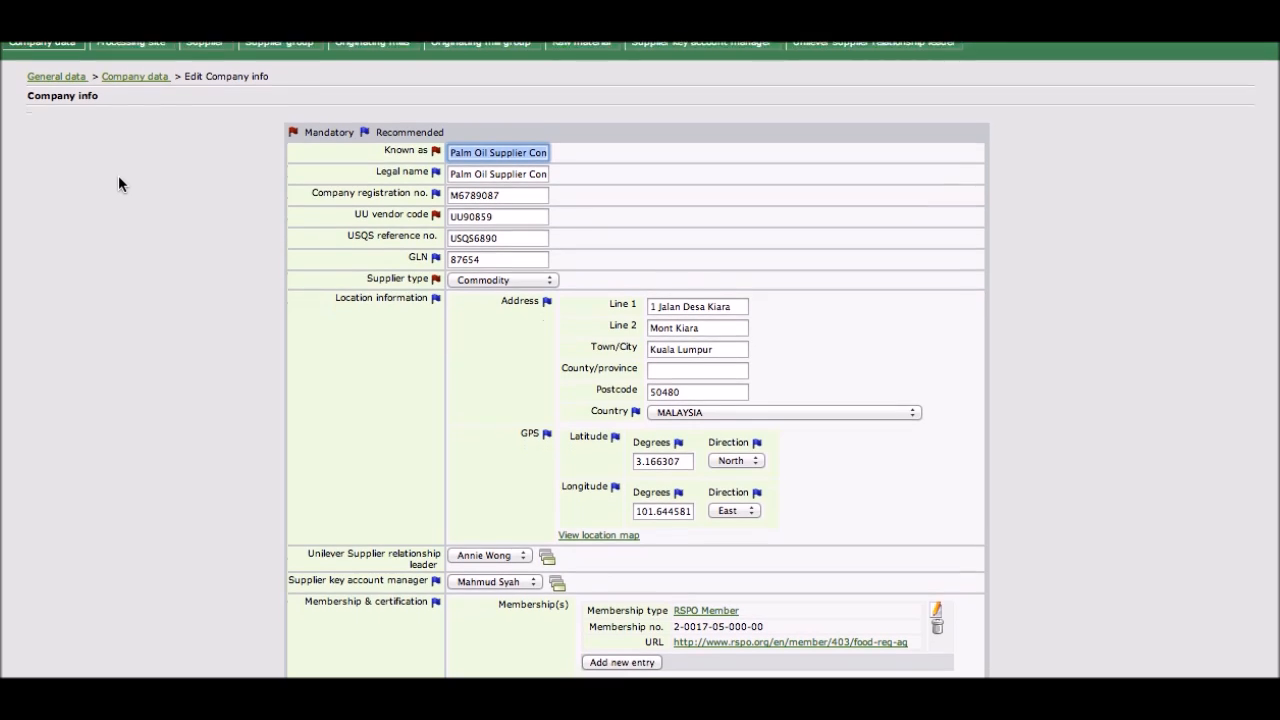
scroll(118, 178, "down", 2)
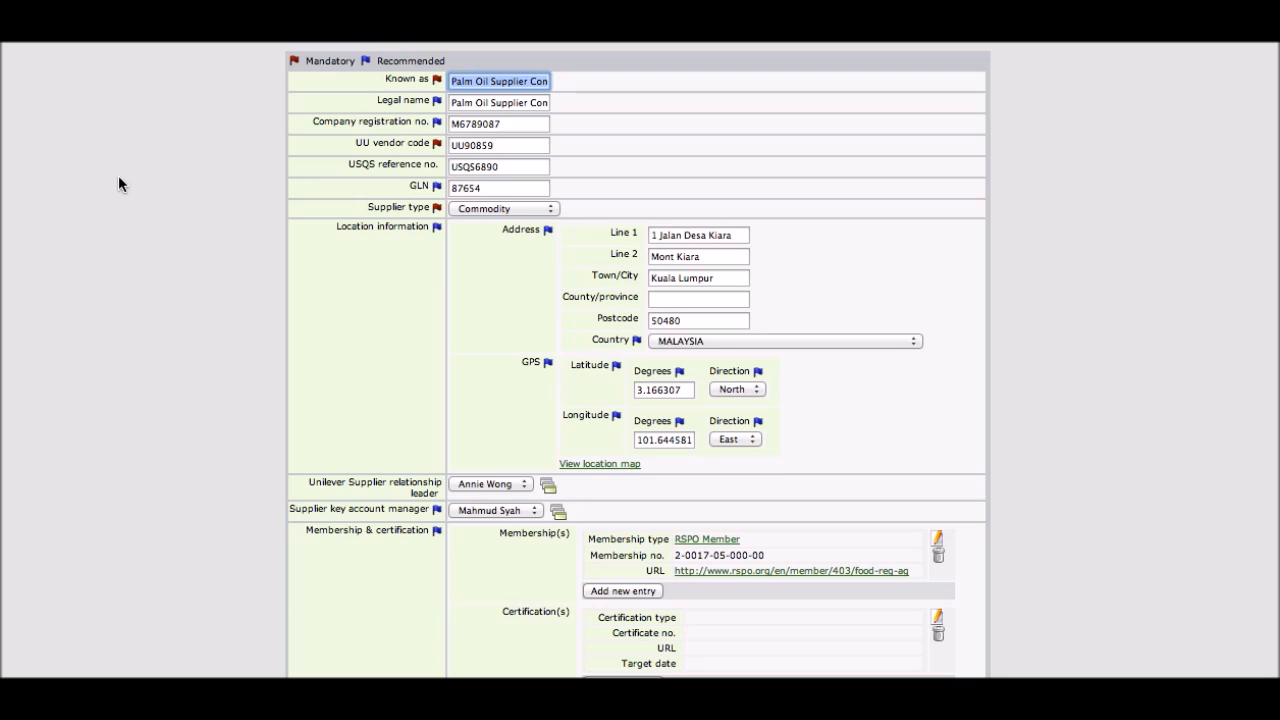
scroll(119, 178, "down", 3)
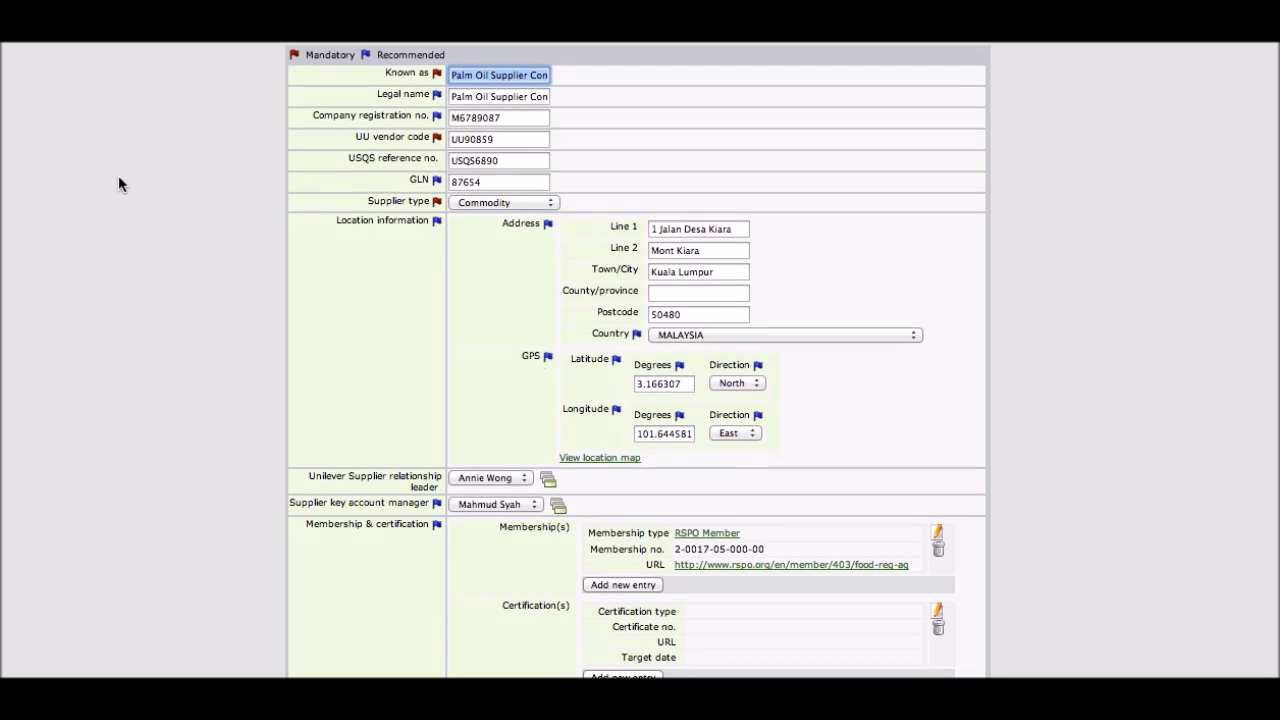
scroll(118, 184, "down", 3)
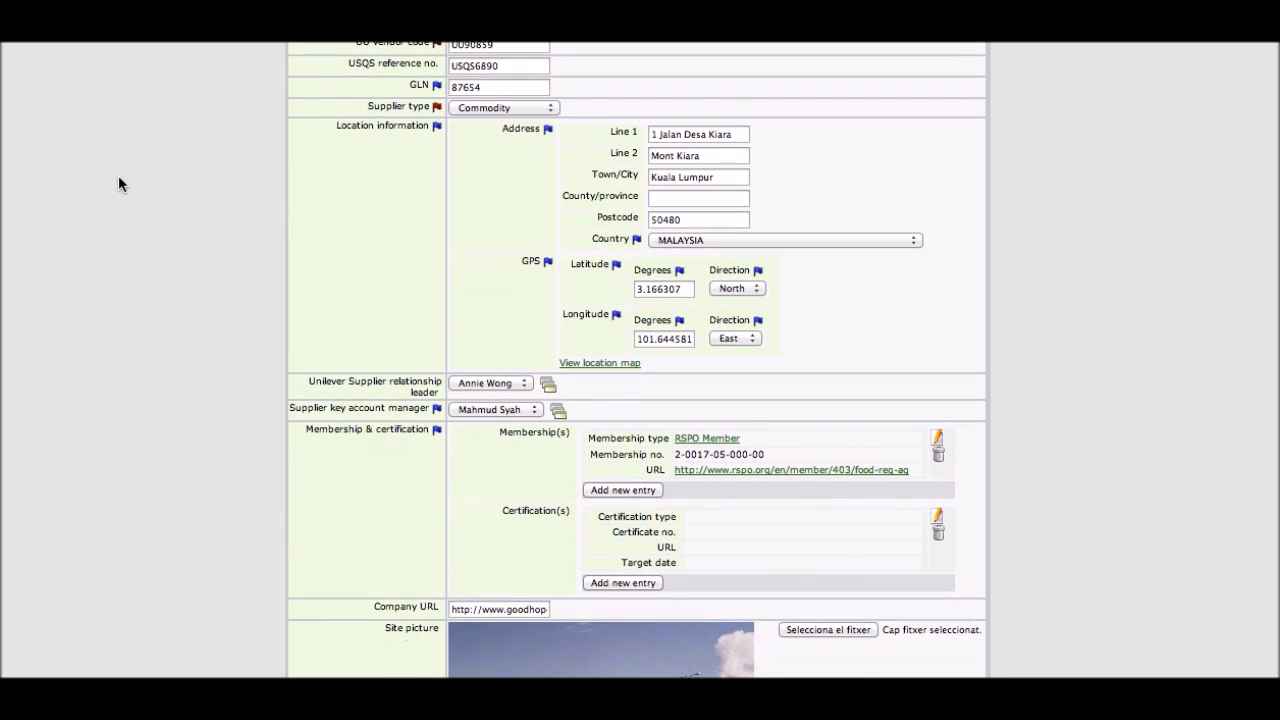
scroll(118, 184, "down", 3)
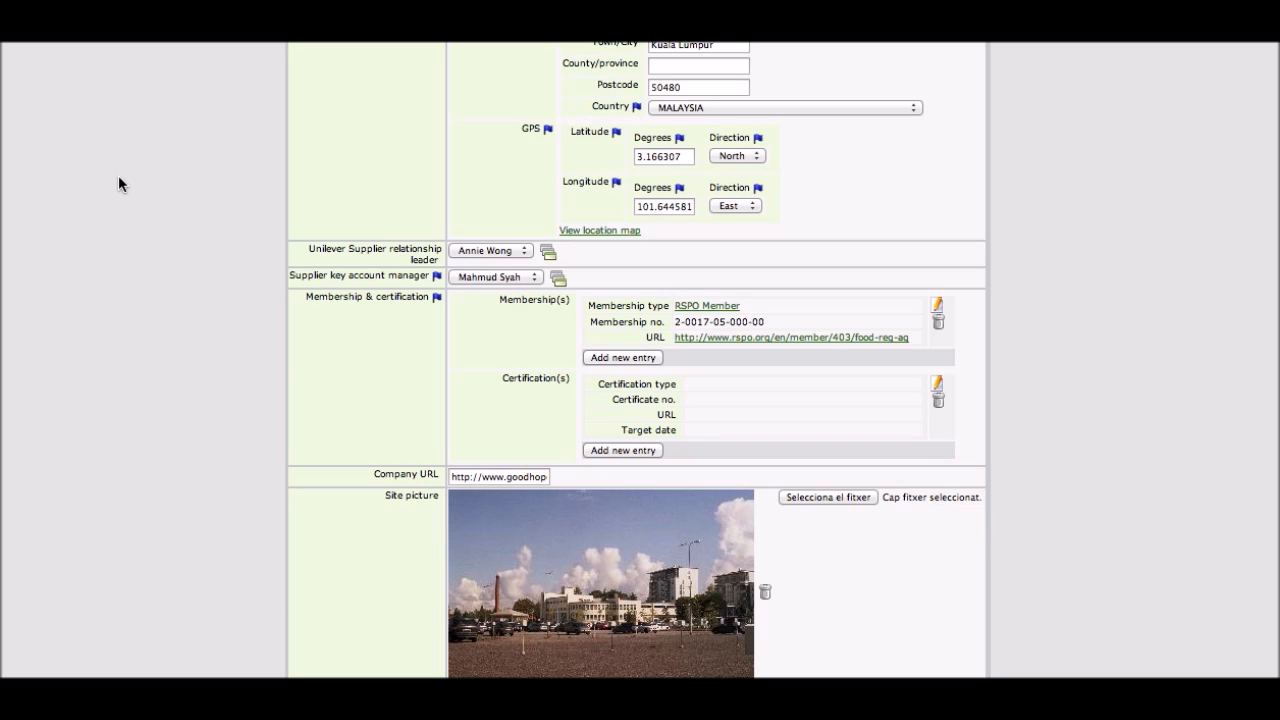
scroll(118, 184, "down", 2)
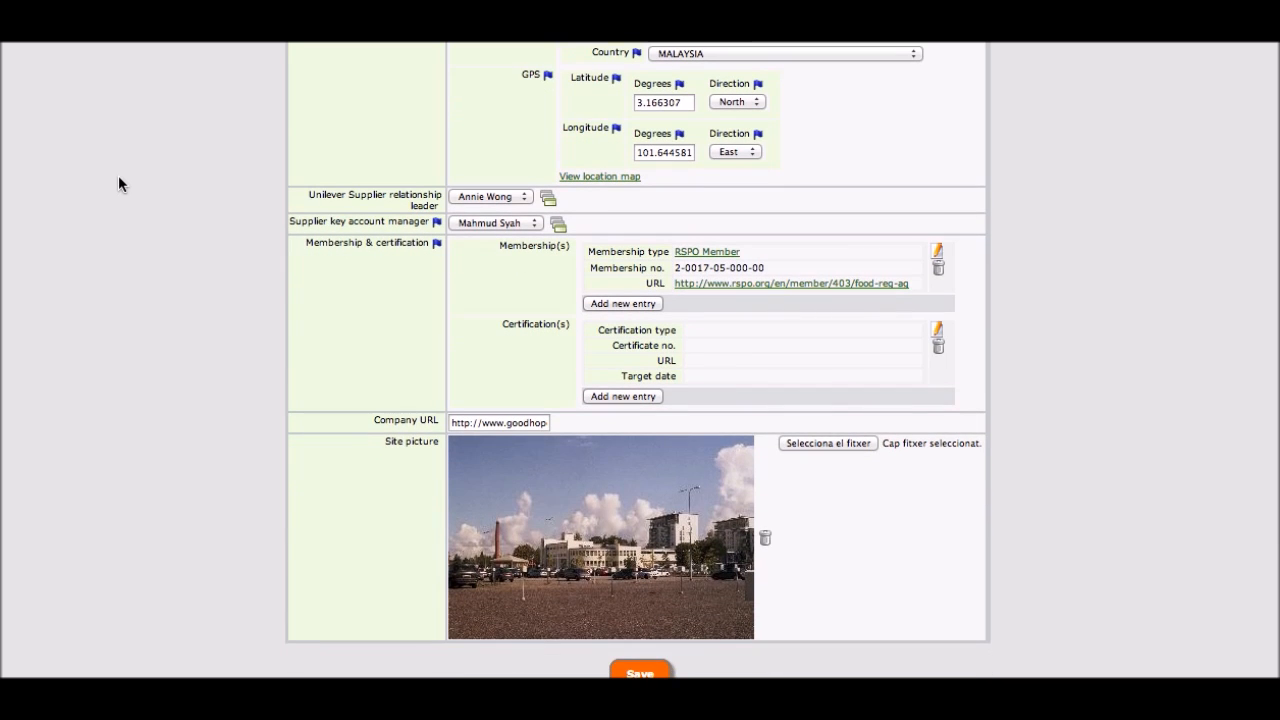
scroll(118, 184, "down", 1)
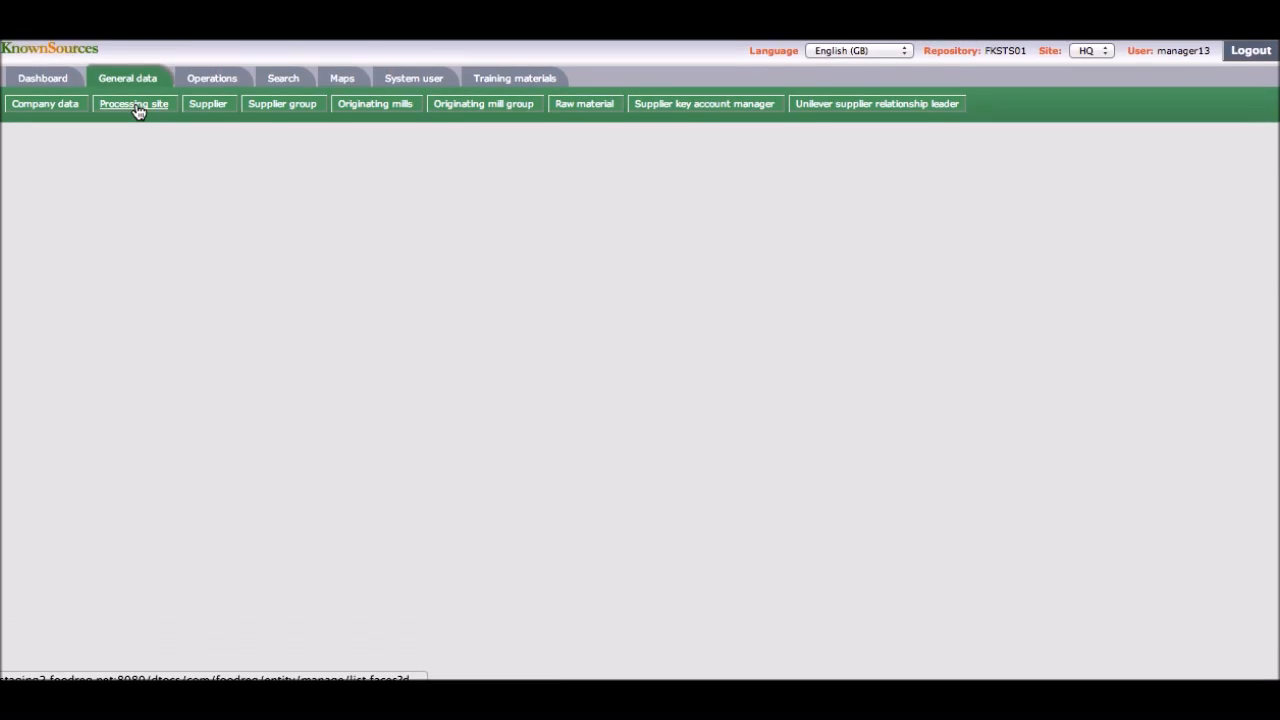
Step: Open the Northseas Oils & Fats processing site for editing and review its fields
left_click(137, 109)
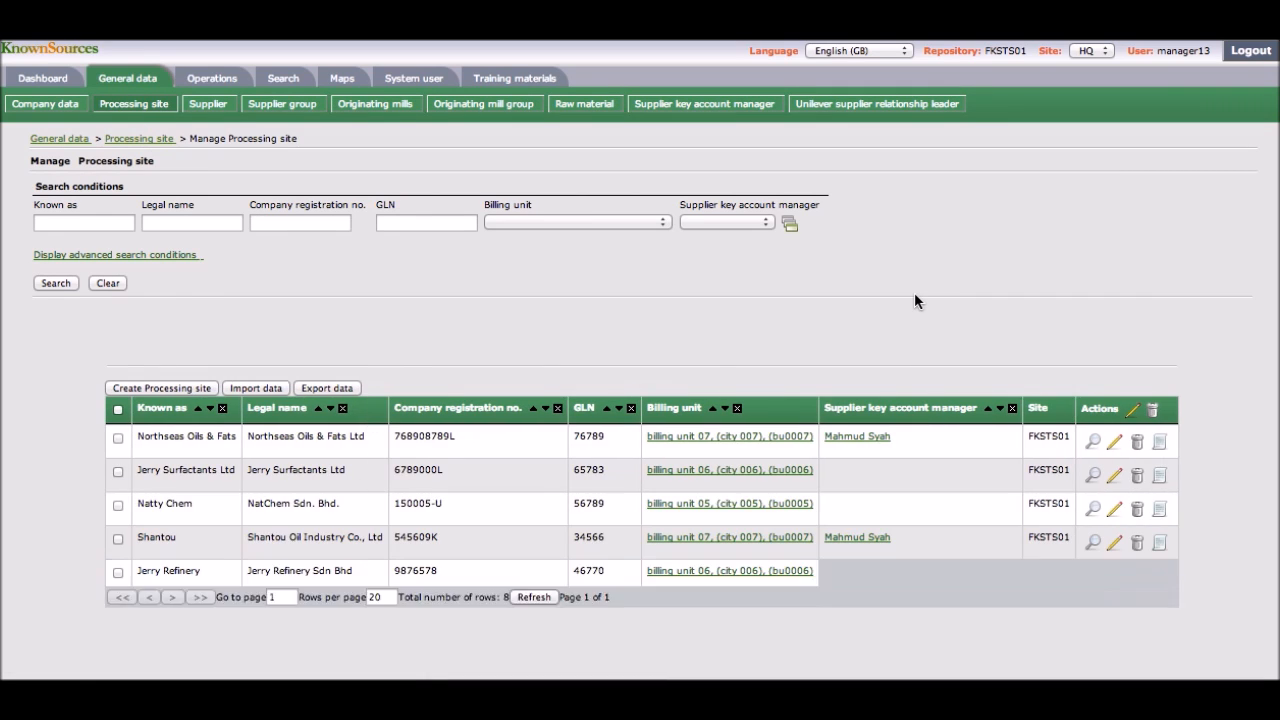
scroll(915, 300, "down", 3)
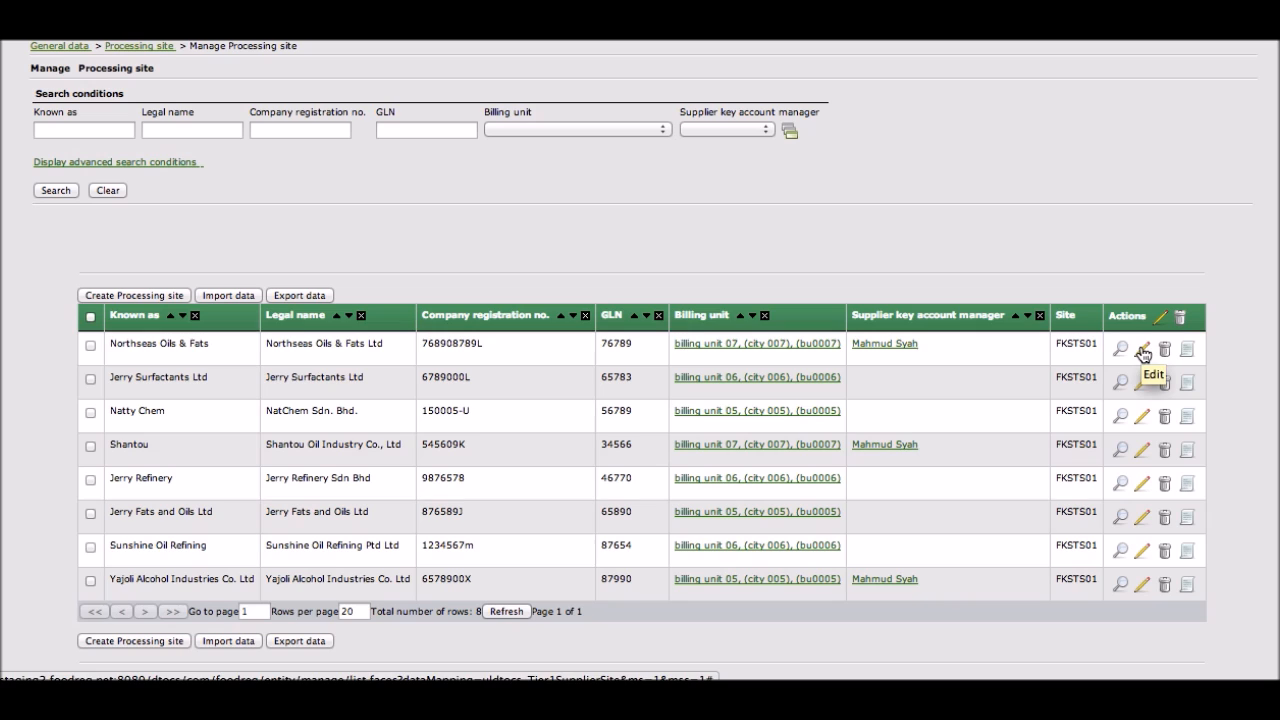
left_click(1142, 350)
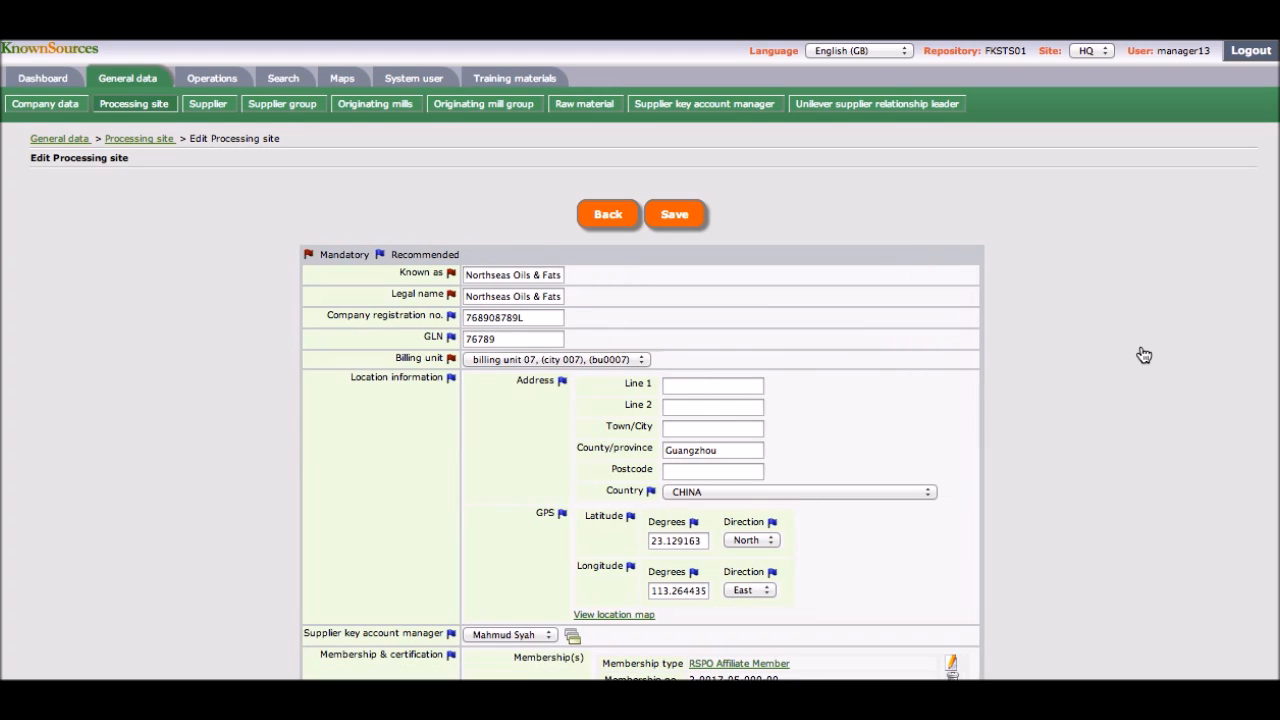
scroll(1067, 241, "down", 5)
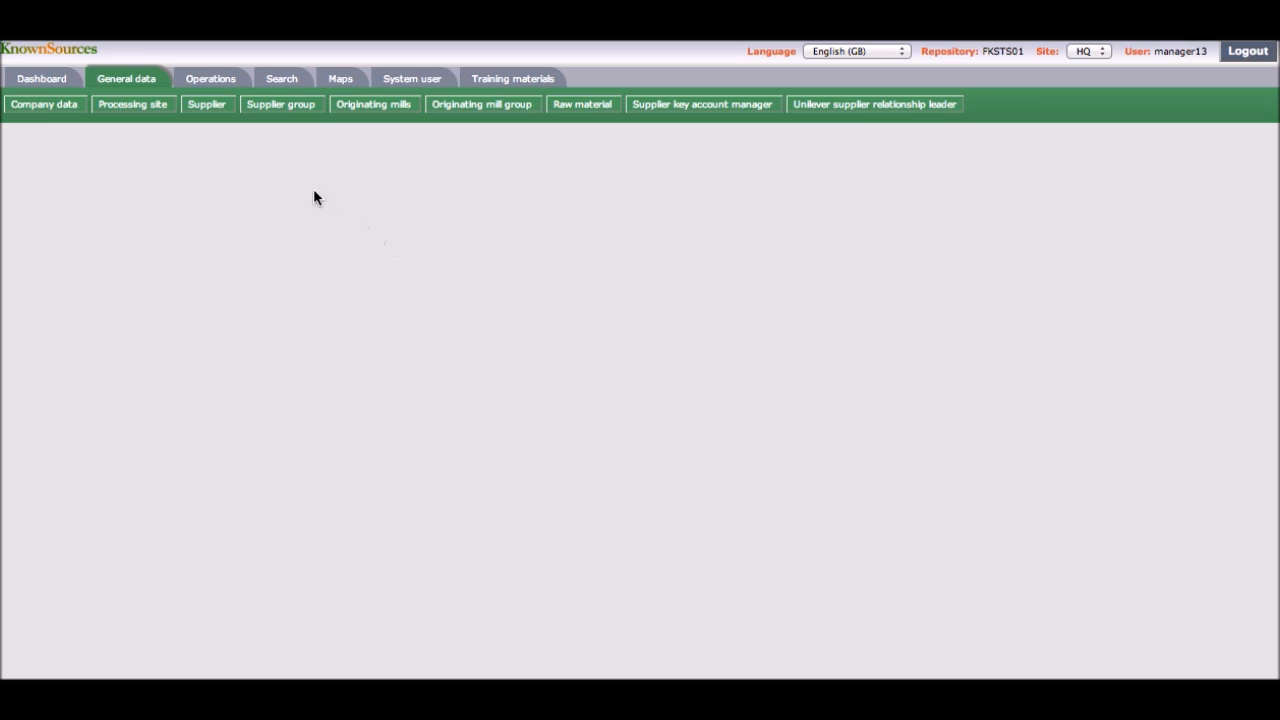
Step: Open the Lucky Edible Oils supplier record for editing and review its details
left_click(207, 107)
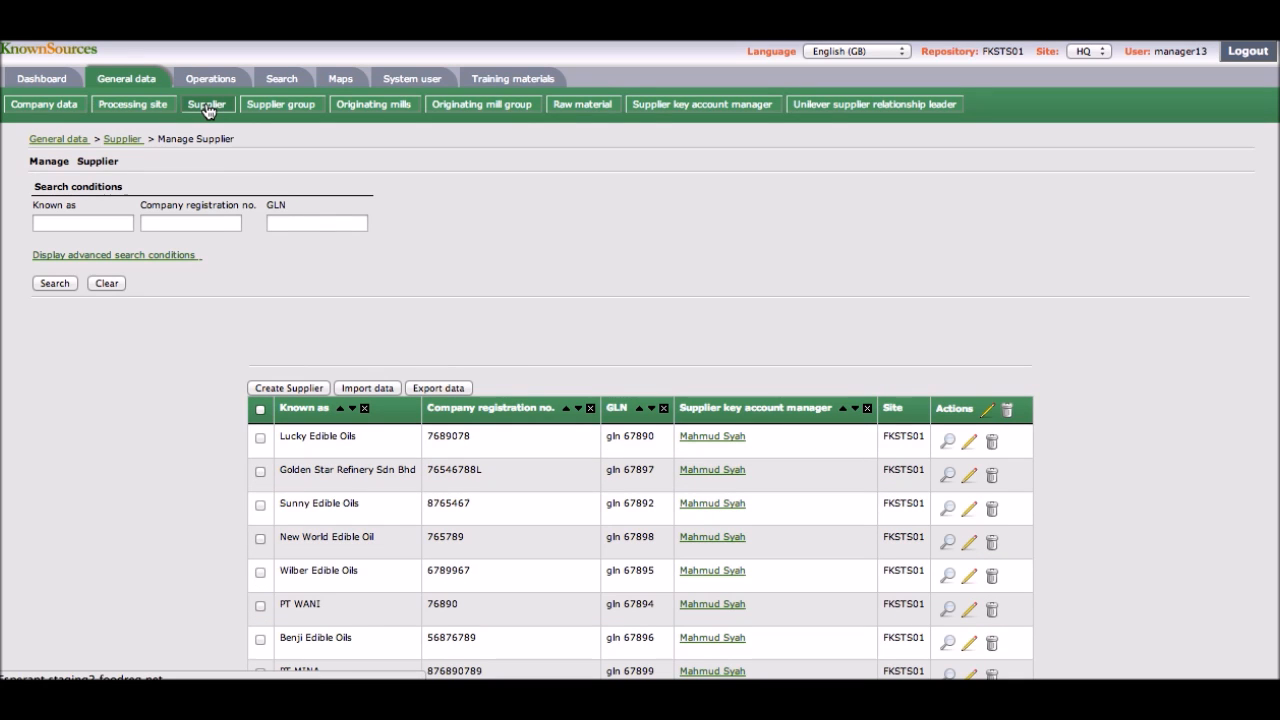
scroll(221, 342, "down", 3)
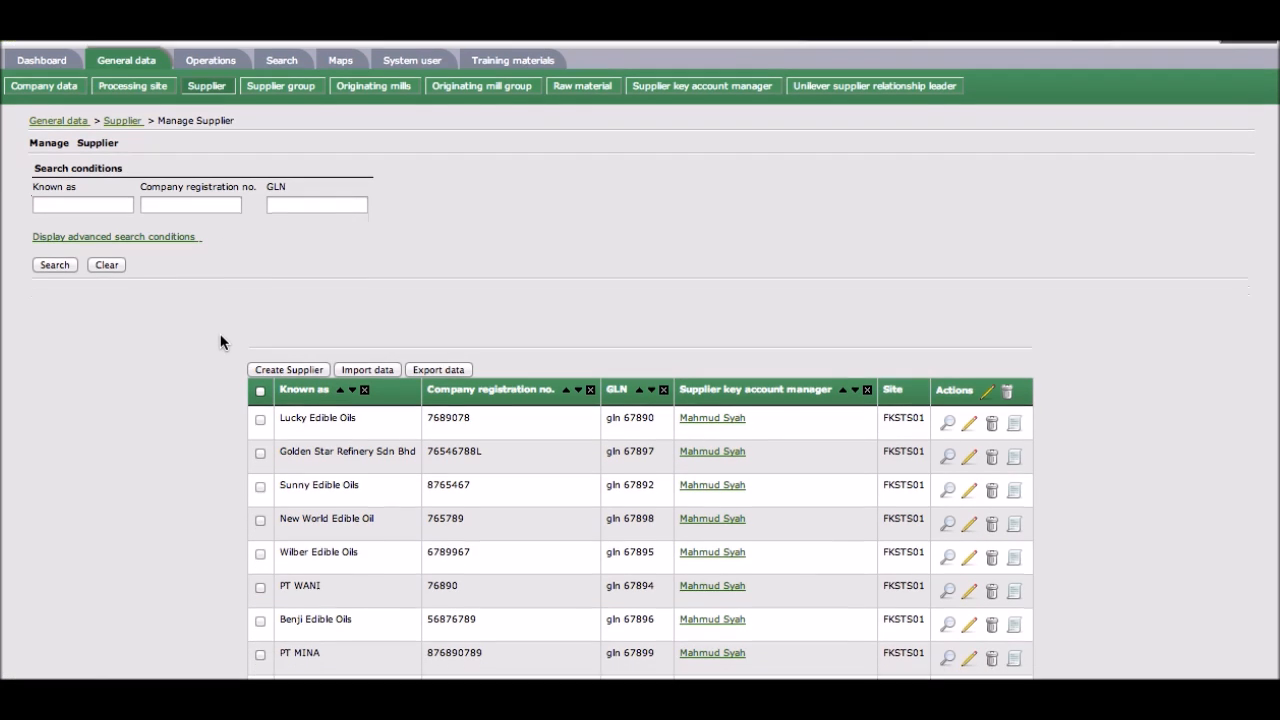
scroll(221, 342, "up", 1)
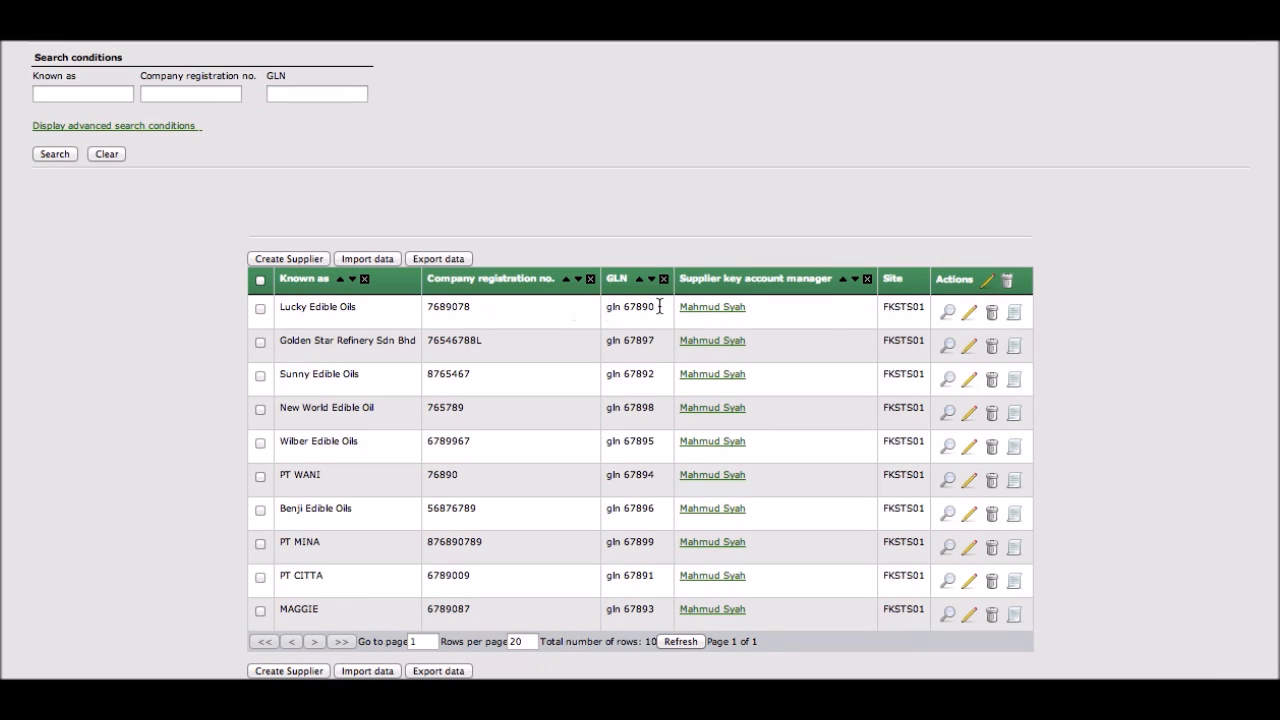
left_click(970, 316)
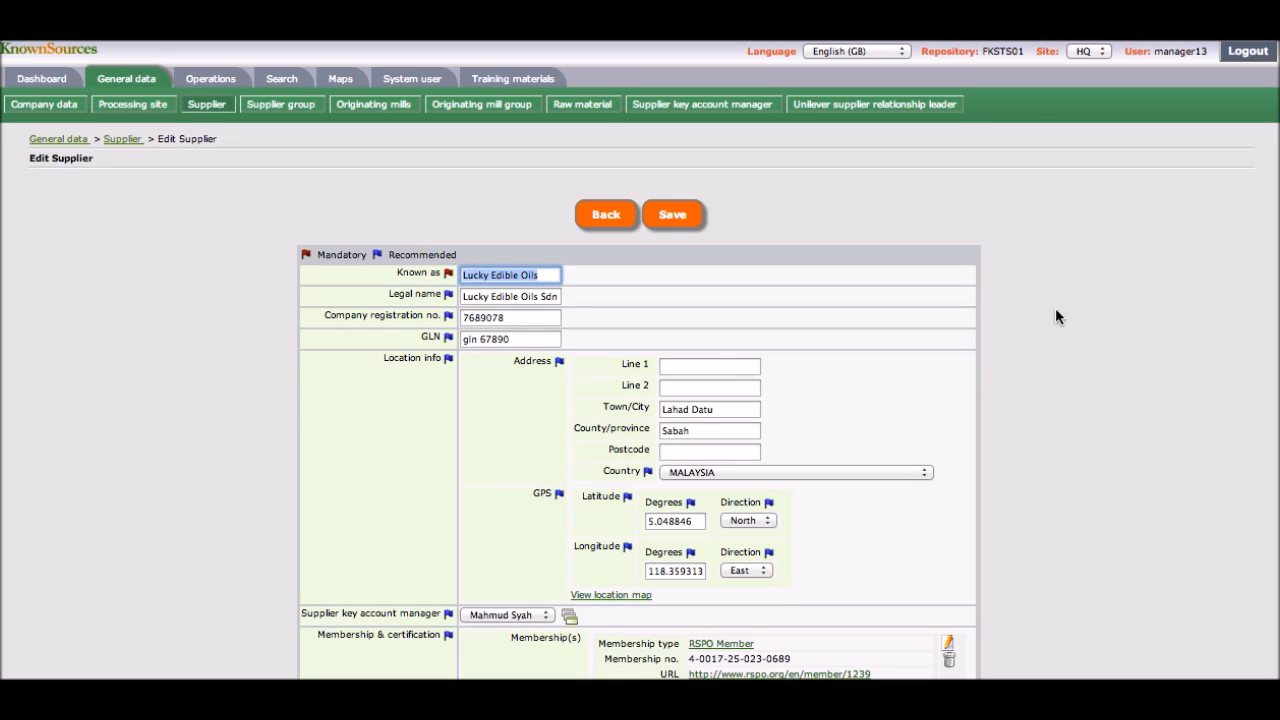
scroll(1055, 310, "down", 3)
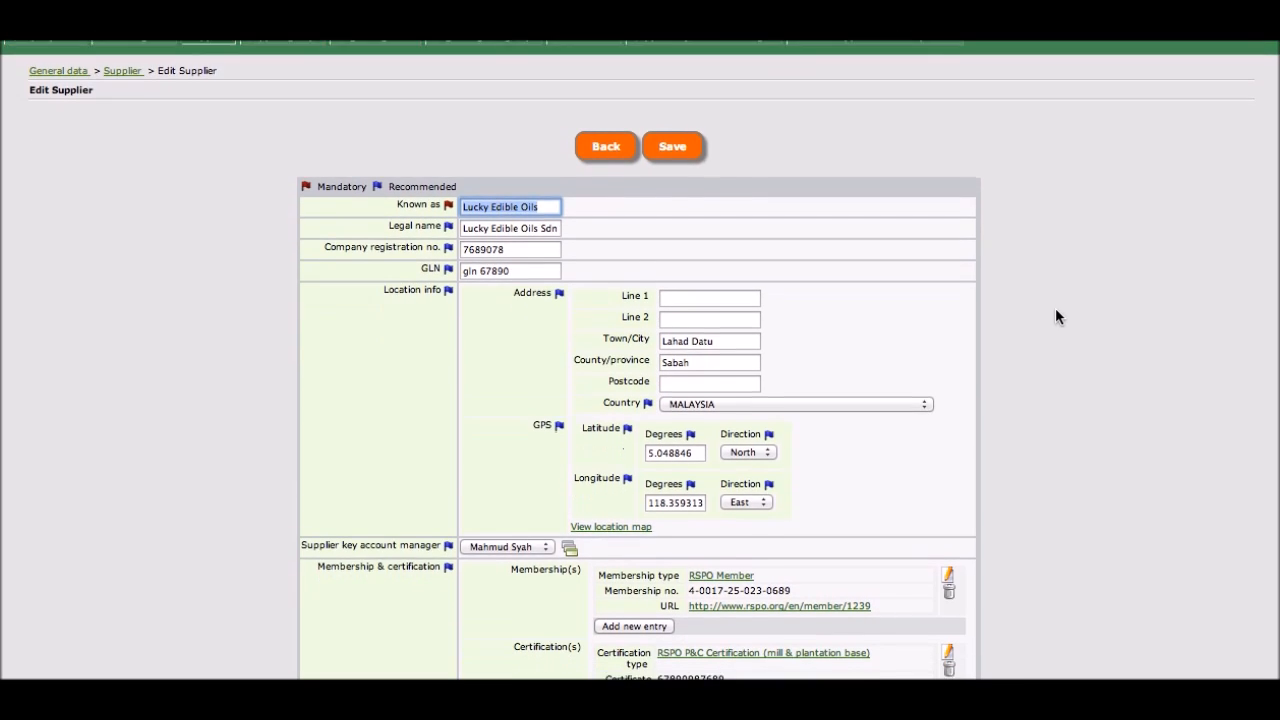
scroll(1056, 308, "down", 2)
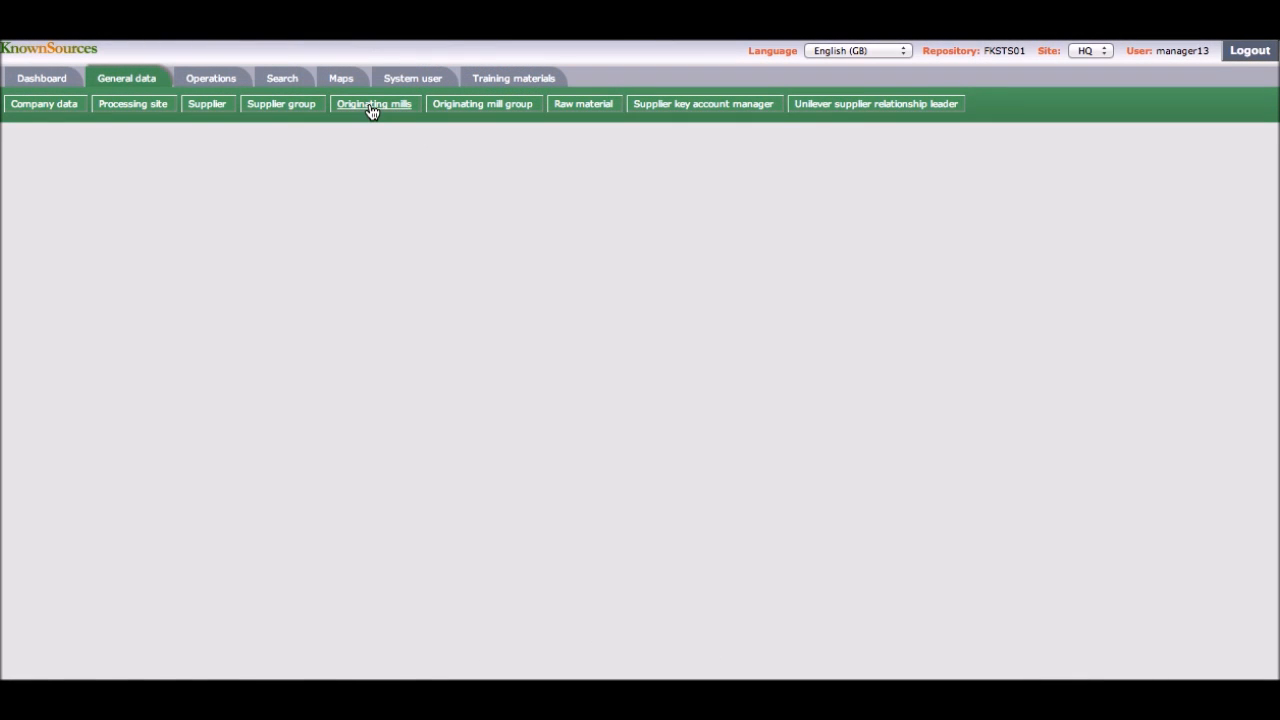
Step: Open the Agri Mill originating mill record for editing and review its fields
left_click(371, 104)
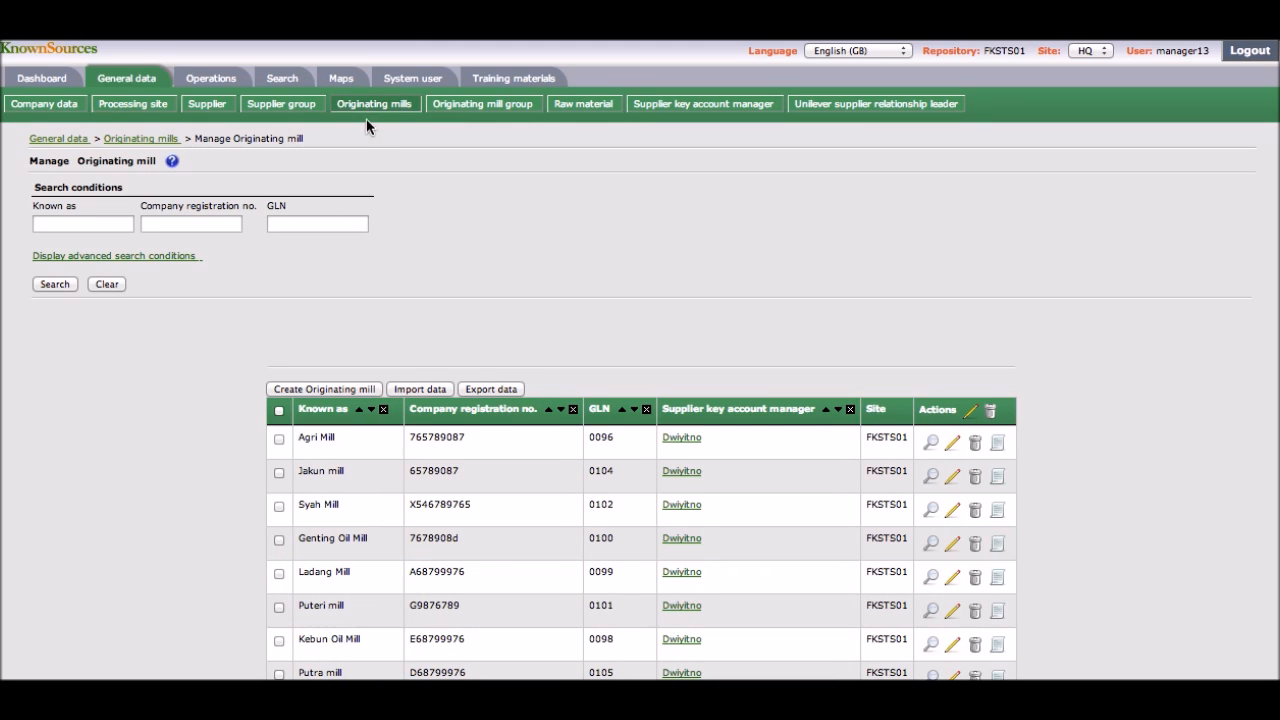
scroll(1048, 430, "down", 3)
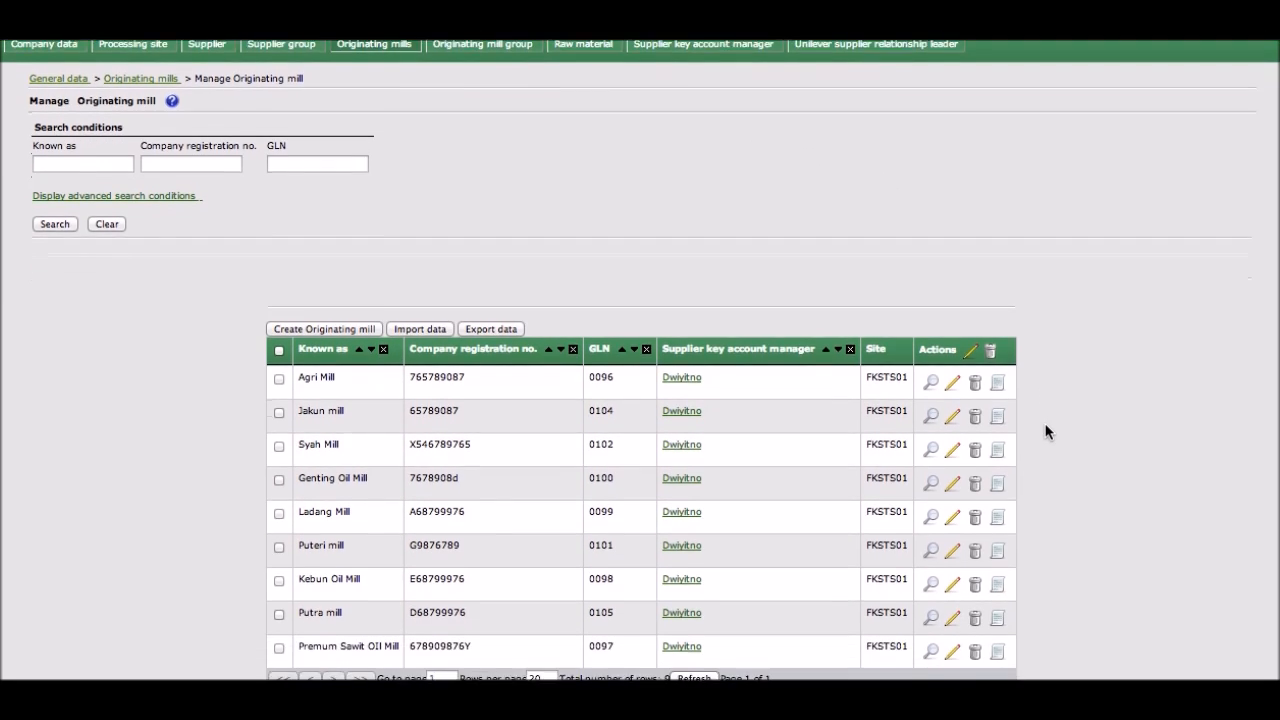
left_click(953, 340)
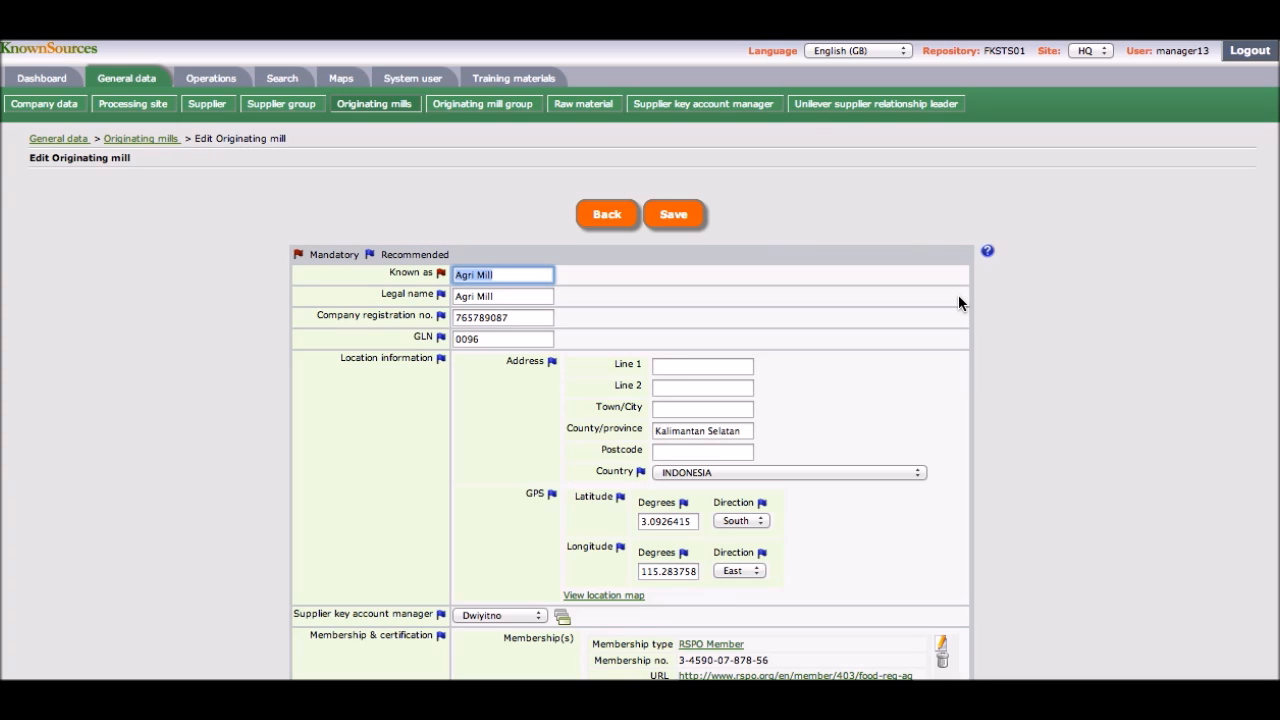
scroll(959, 300, "down", 5)
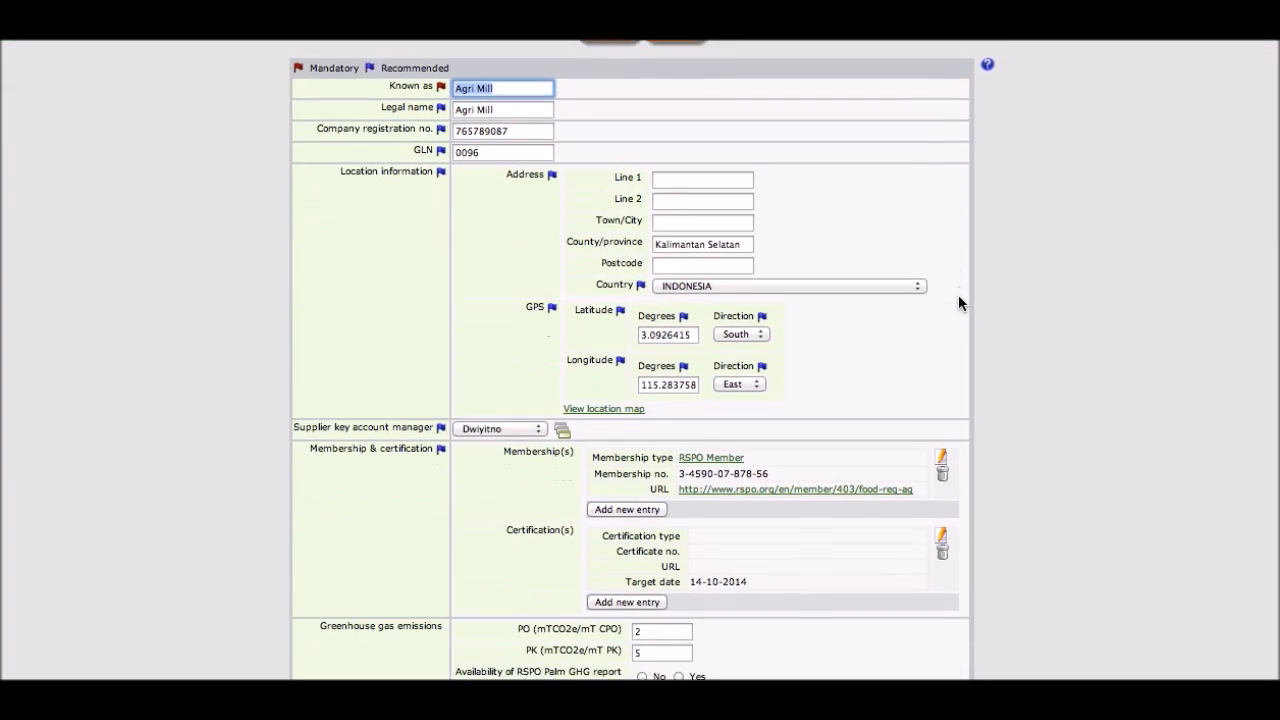
scroll(958, 296, "down", 2)
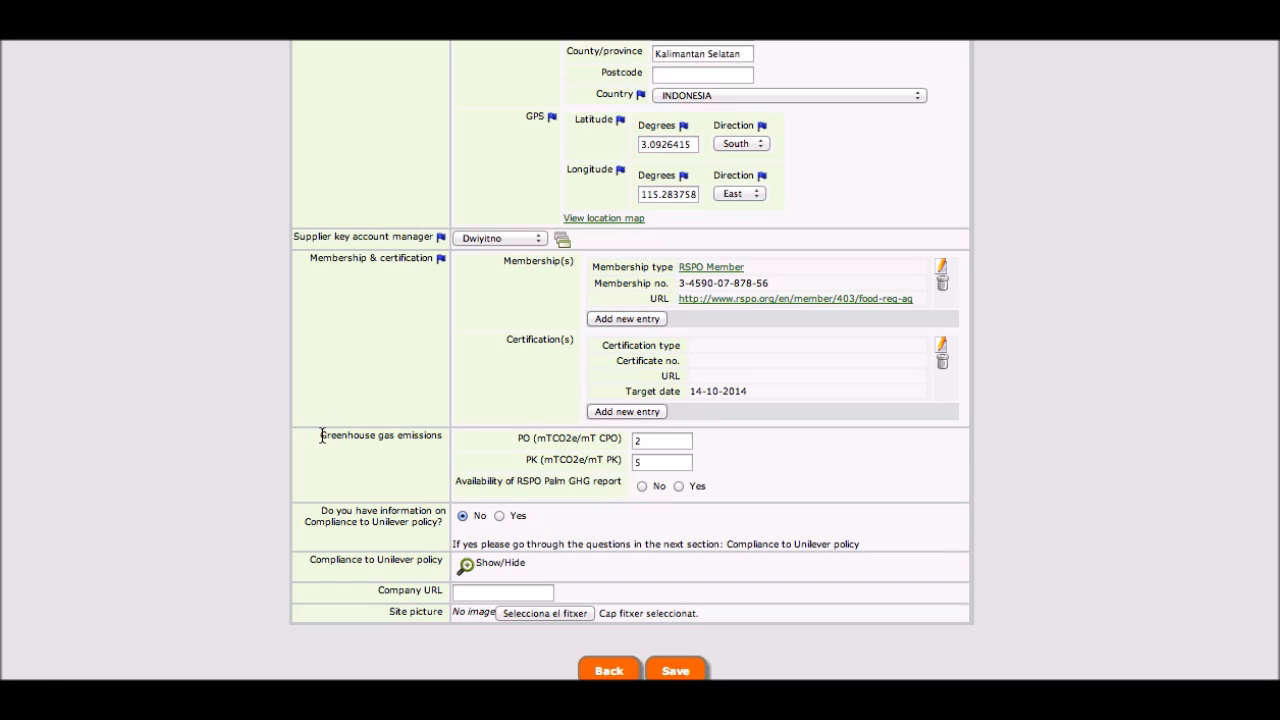
Step: Highlight the greenhouse gas emissions and Unilever policy compliance labels on the mill form
left_click_drag(321, 436, 445, 434)
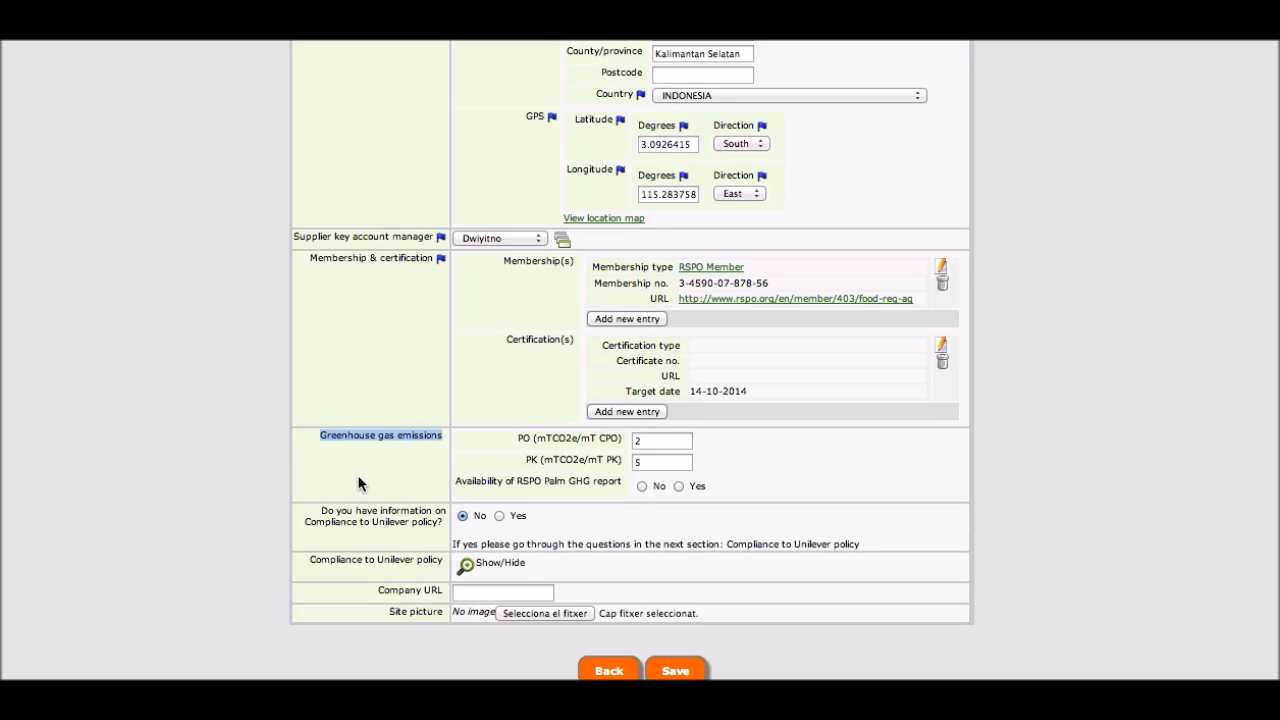
left_click_drag(323, 511, 438, 521)
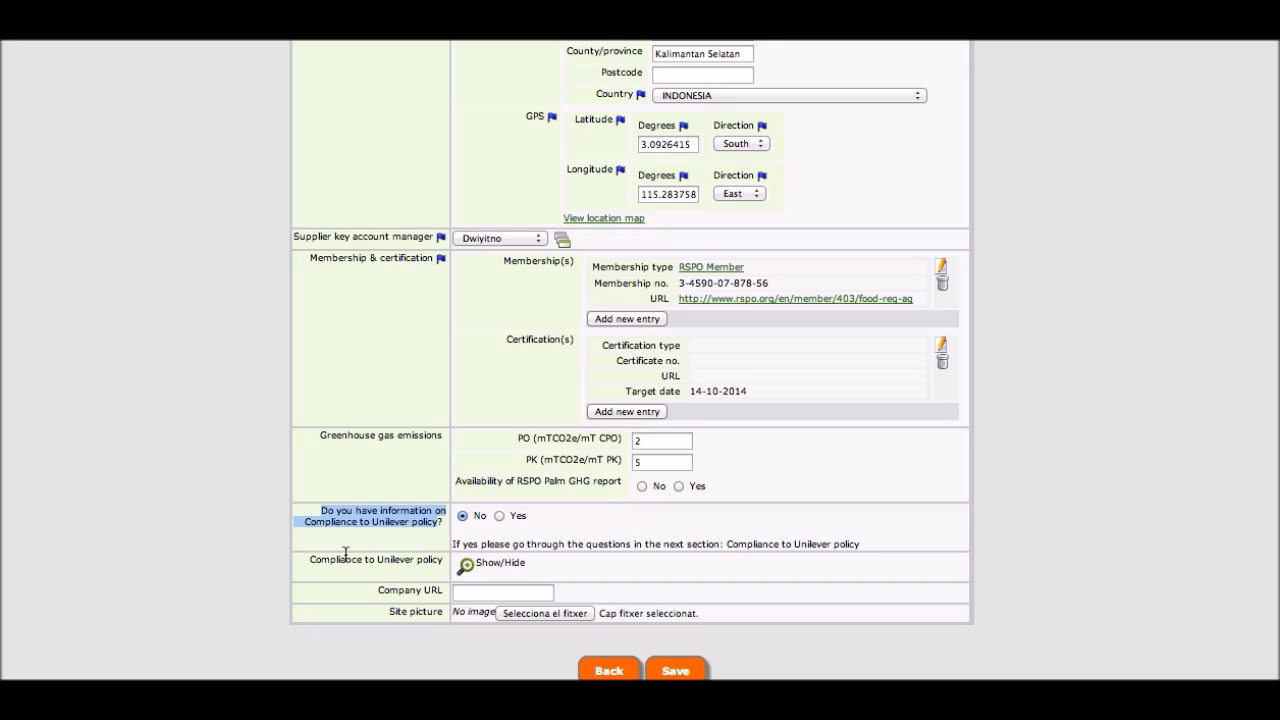
left_click_drag(311, 561, 442, 556)
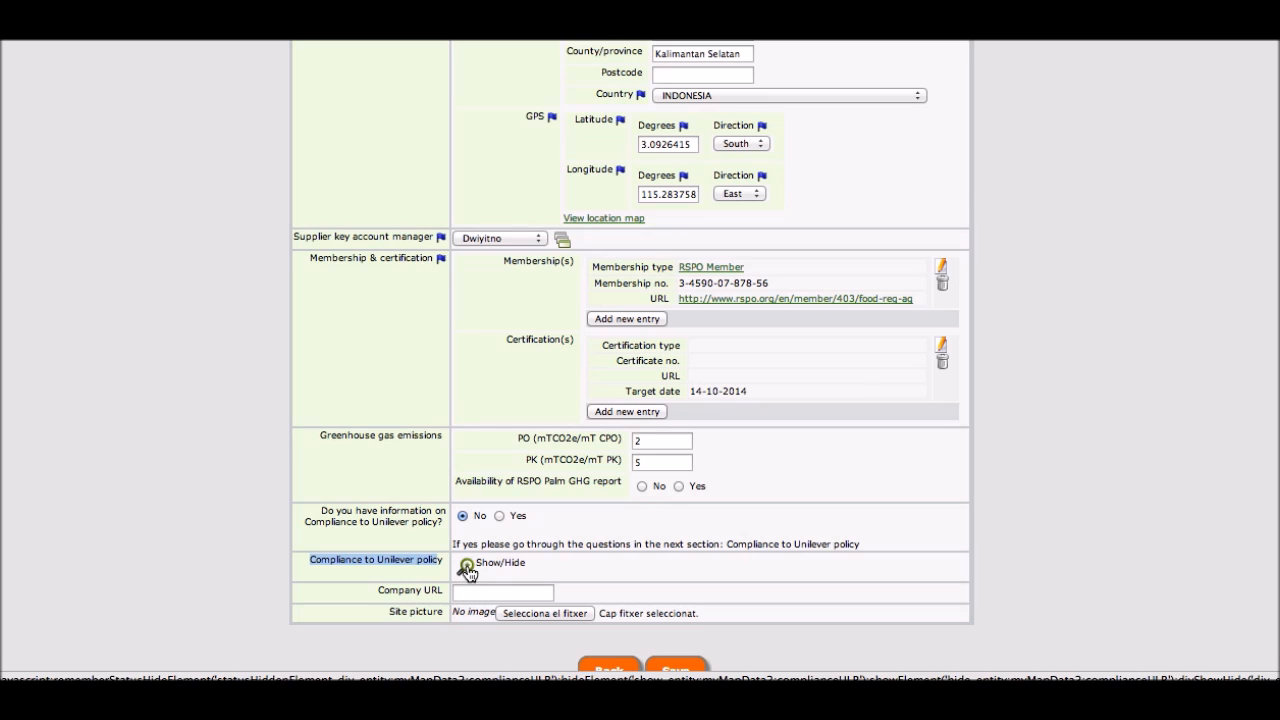
Step: Expand the Compliance to Unilever policy section on the mill form and scroll through its questions
left_click(467, 567)
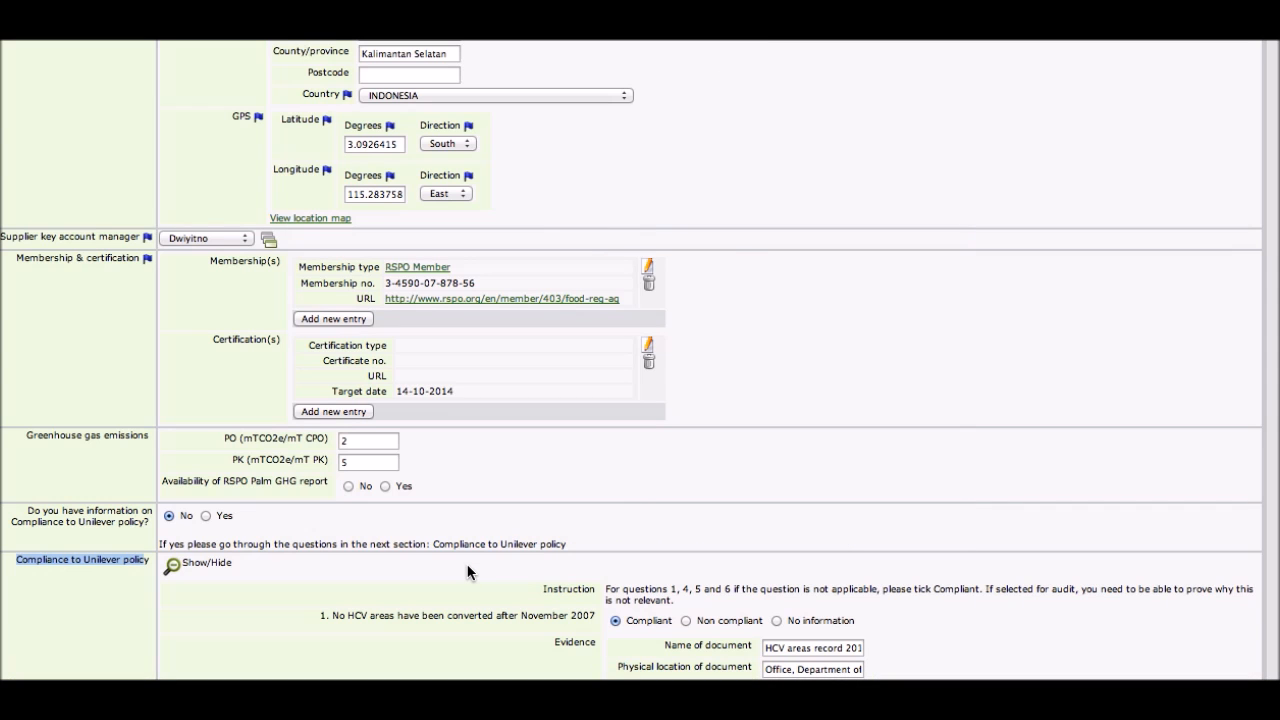
scroll(467, 572, "down", 5)
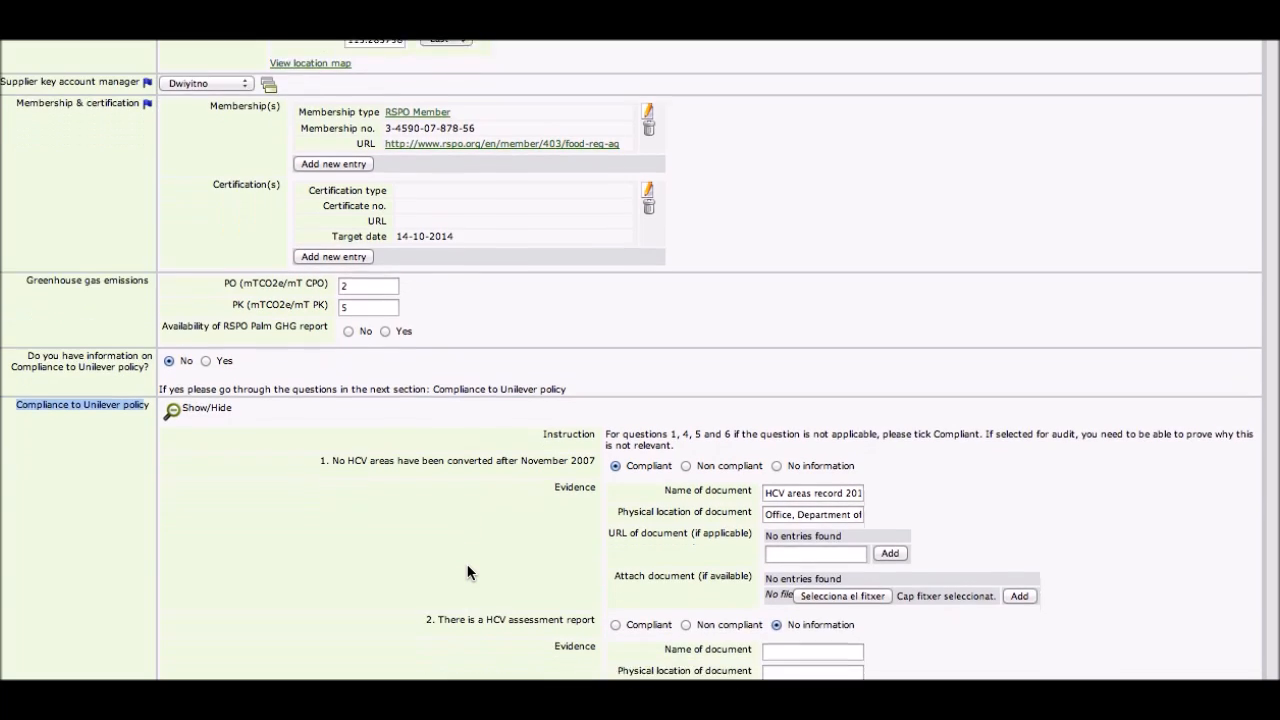
scroll(467, 572, "down", 4)
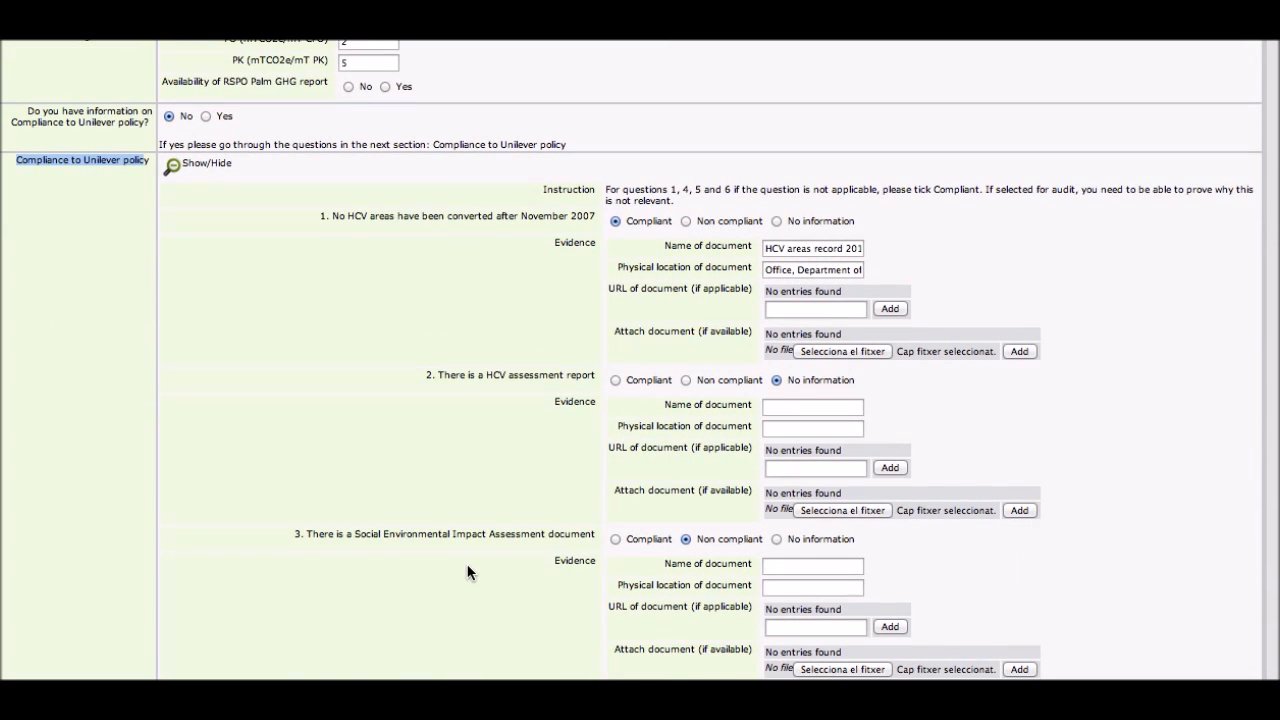
scroll(467, 572, "down", 5)
scroll(467, 572, "down", 3)
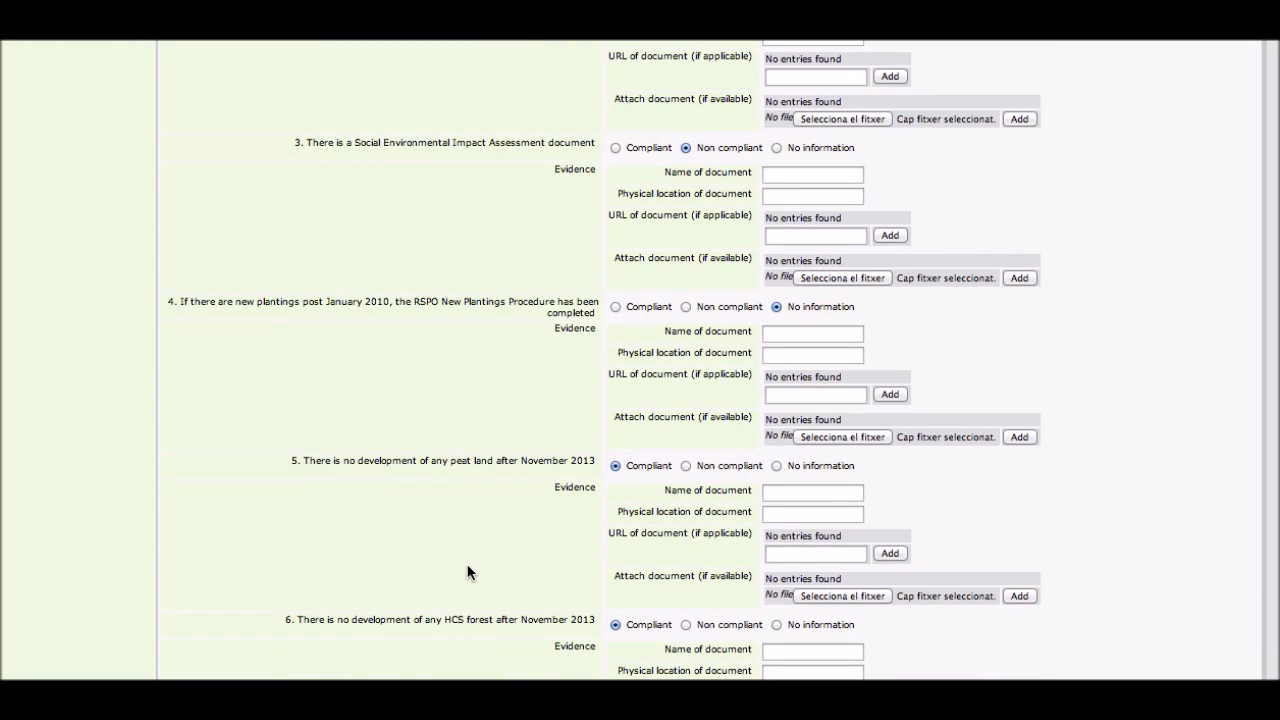
scroll(467, 572, "down", 6)
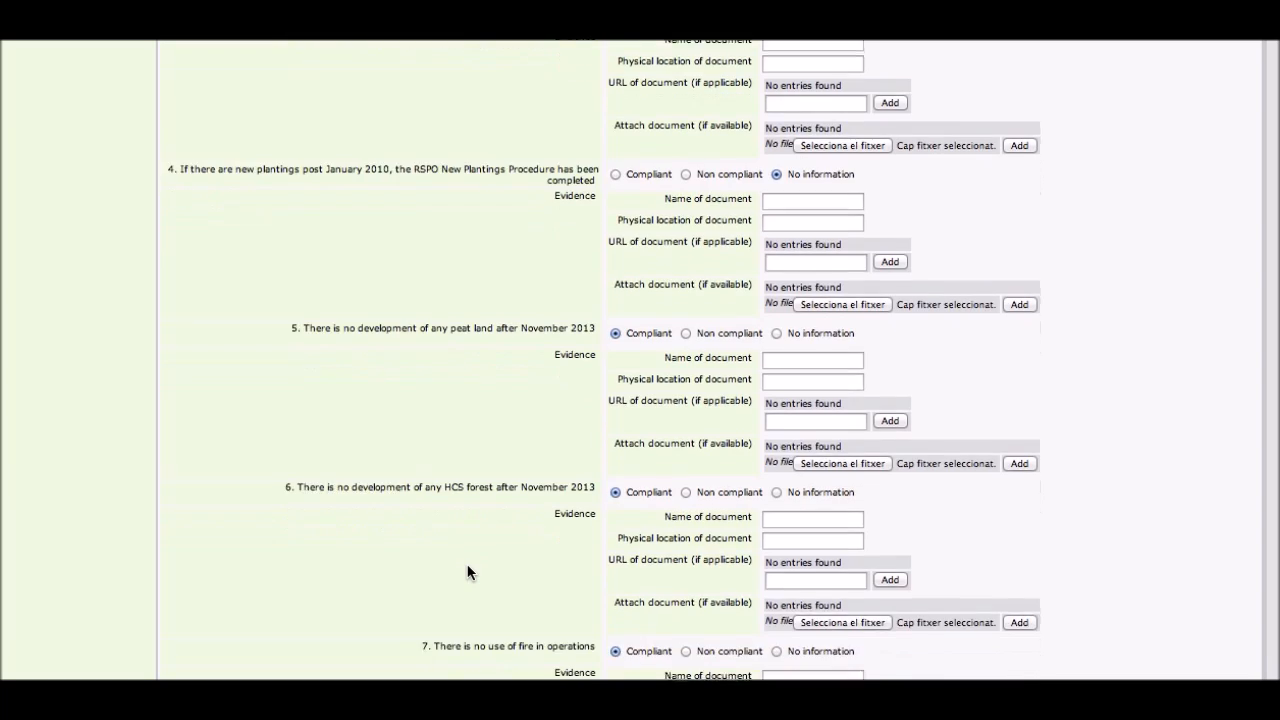
scroll(467, 572, "down", 3)
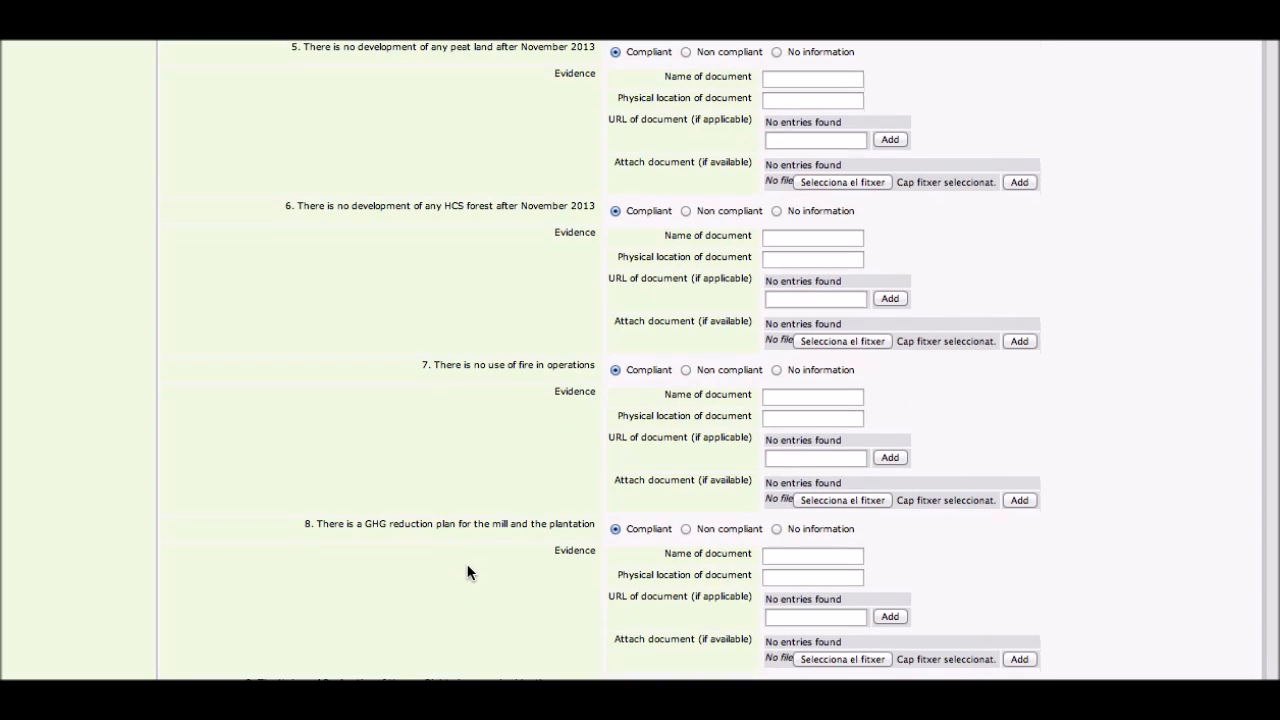
scroll(467, 572, "down", 5)
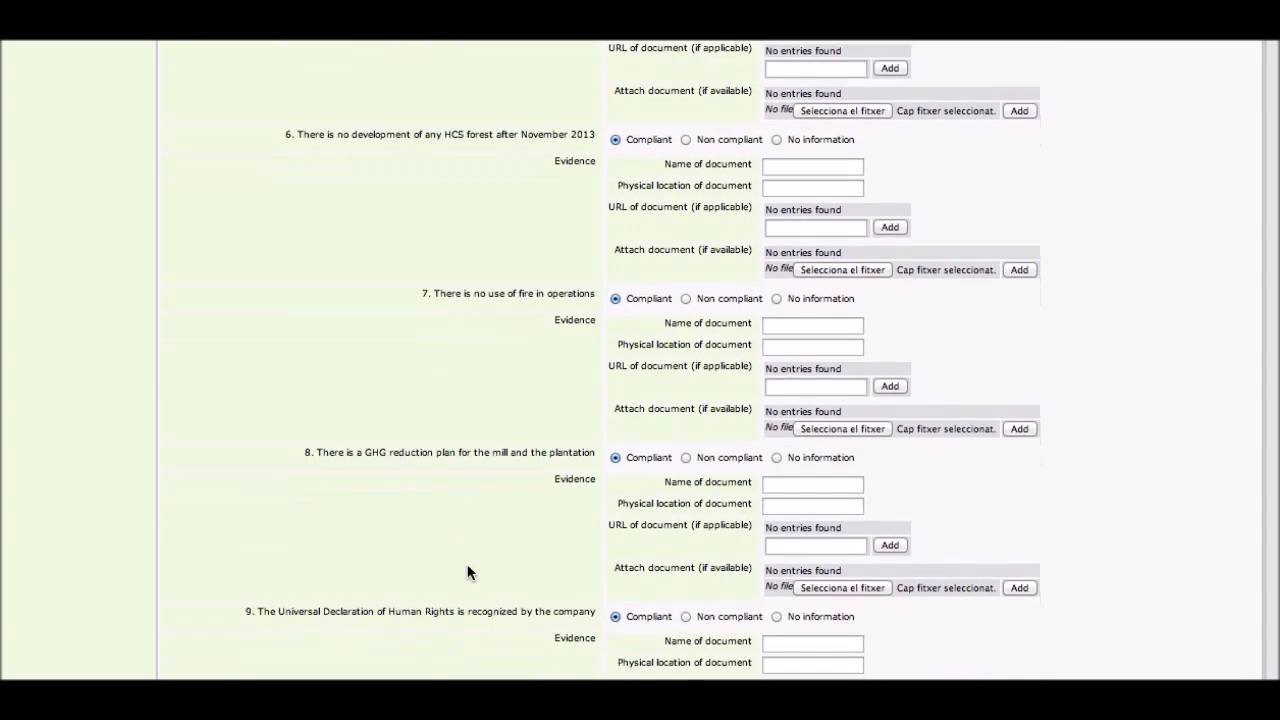
scroll(467, 572, "down", 4)
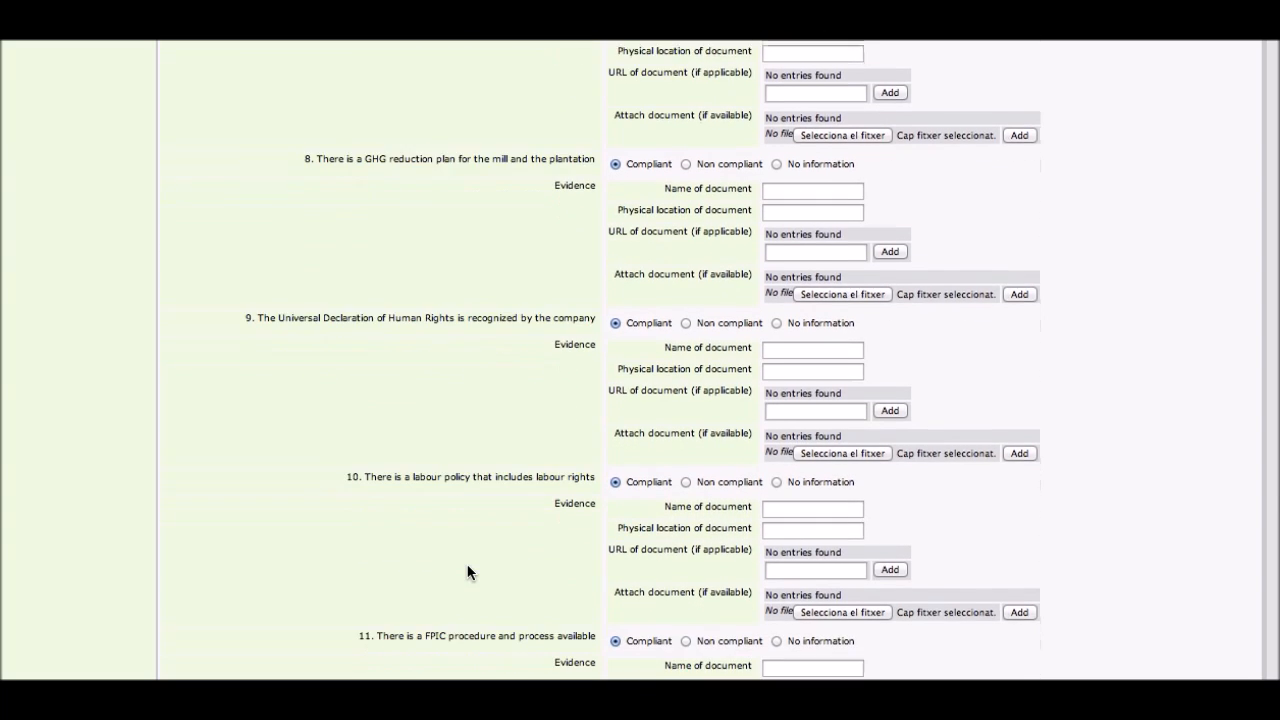
scroll(467, 572, "down", 6)
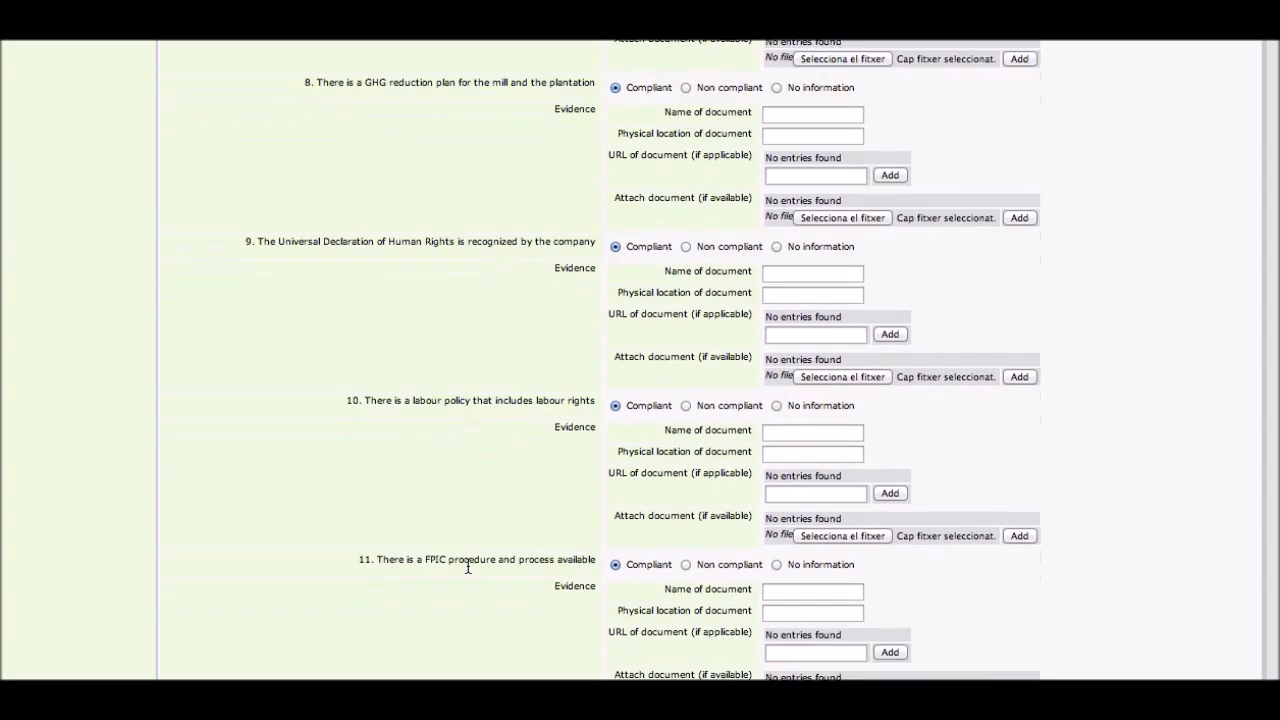
scroll(467, 572, "down", 3)
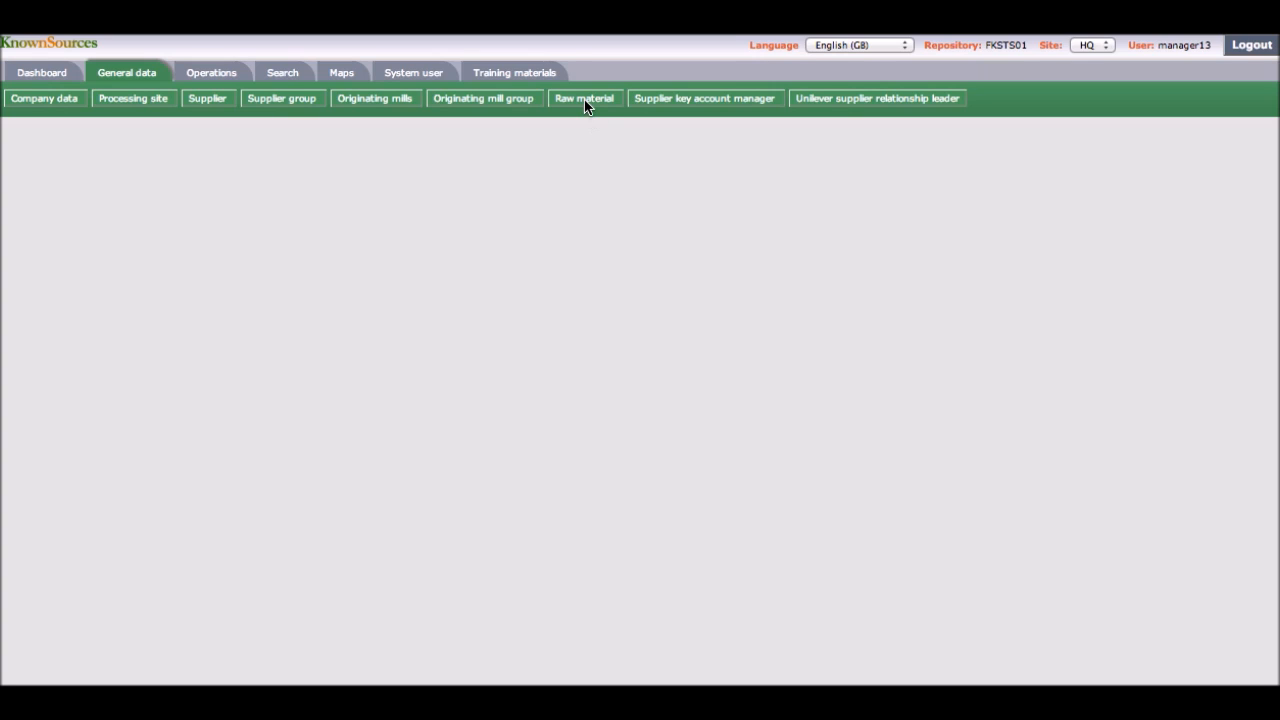
Step: Open the Fatty acid C12-C14 Lauric raw material record for editing
left_click(585, 99)
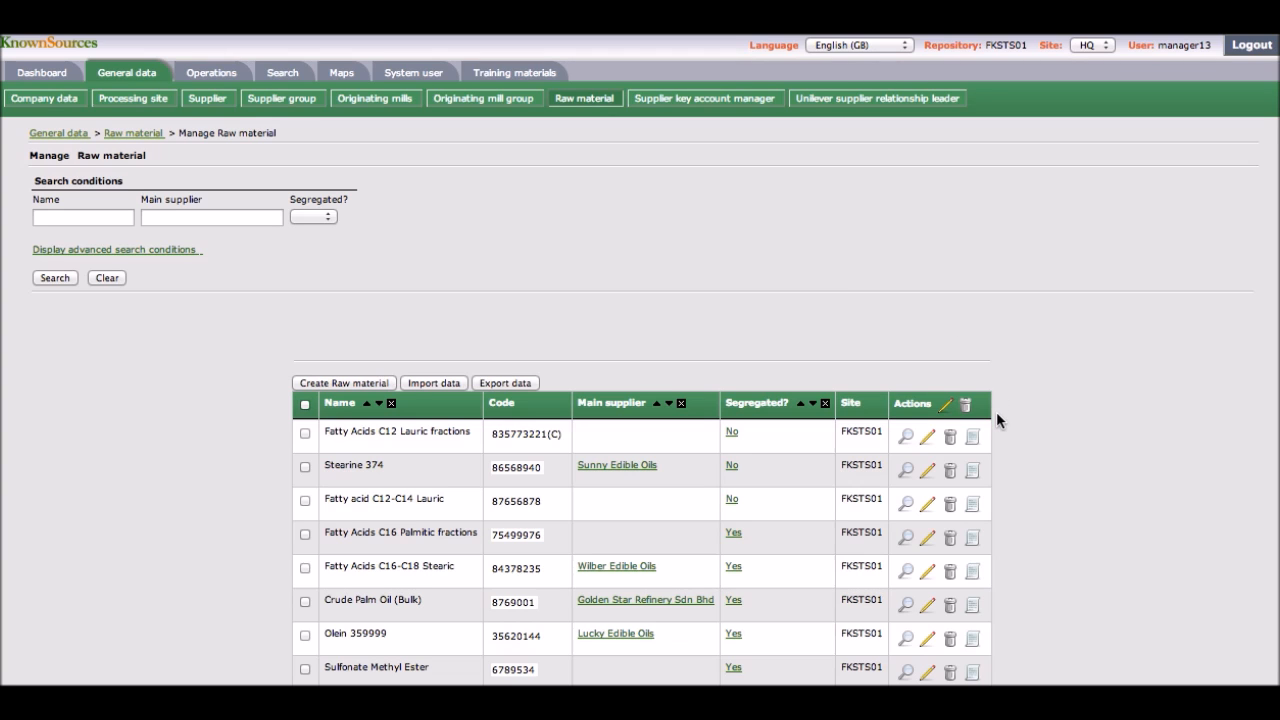
scroll(996, 421, "down", 4)
scroll(996, 420, "down", 1)
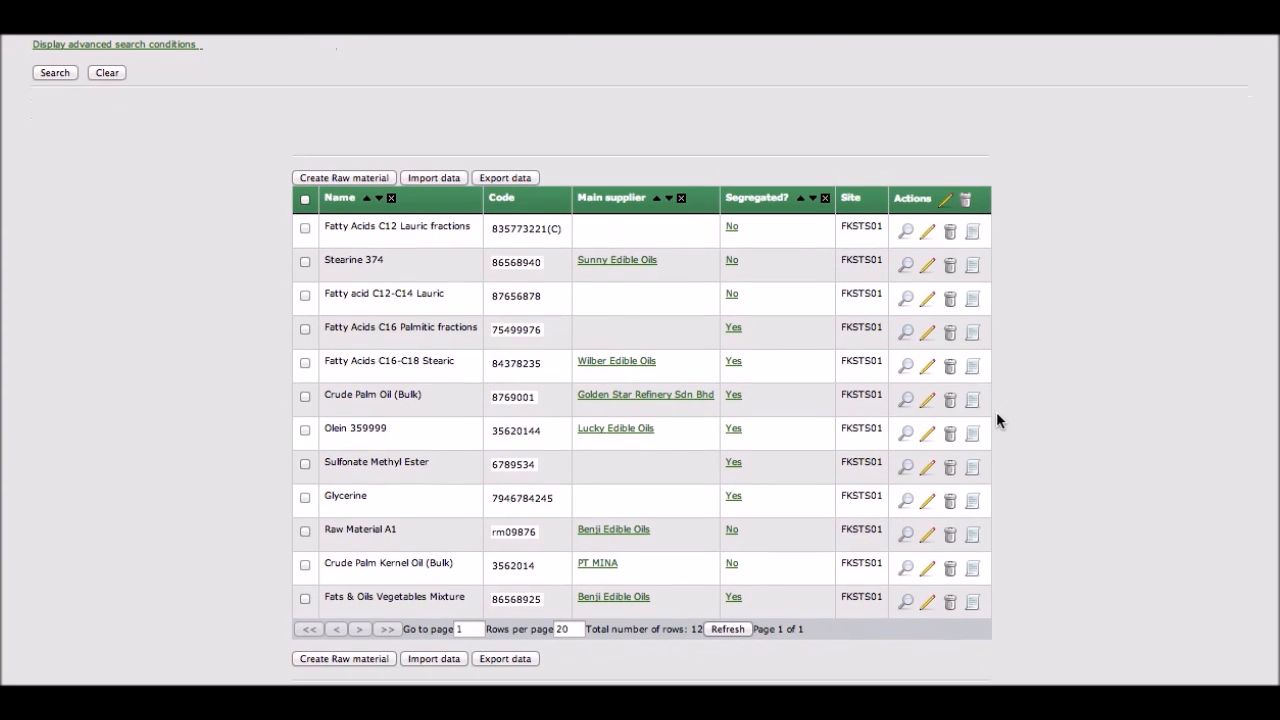
left_click(927, 300)
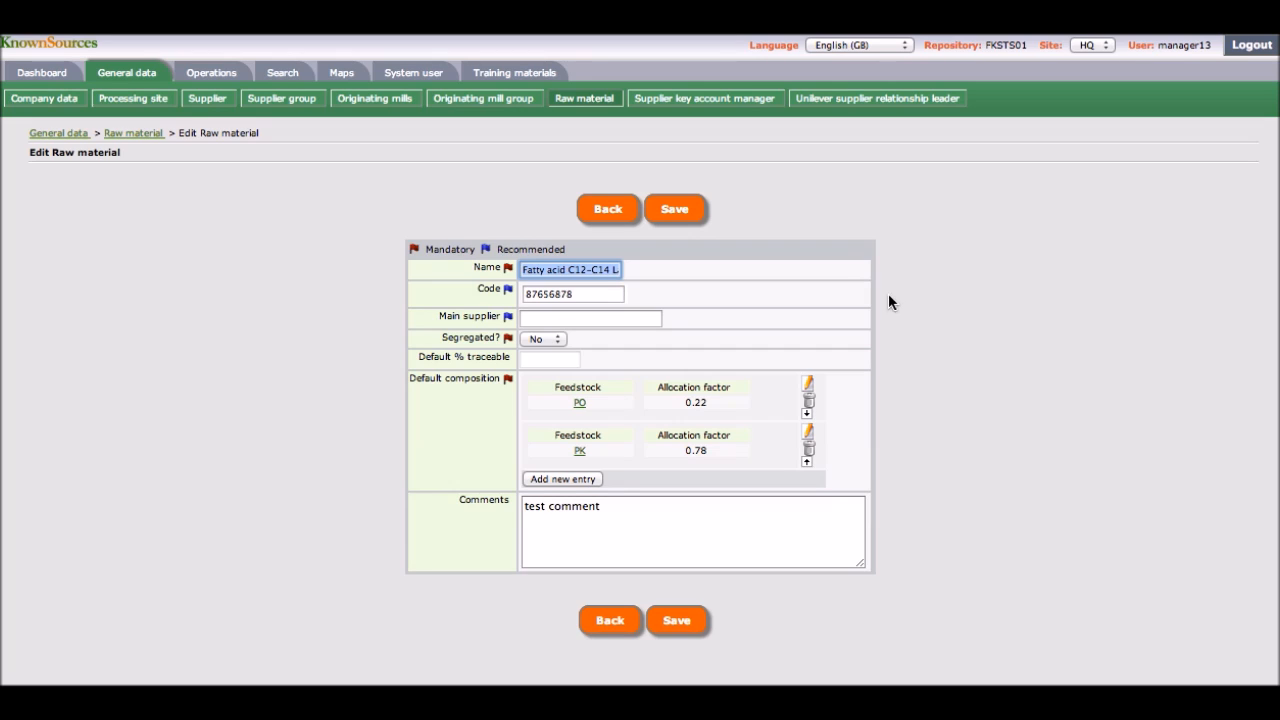
Step: Show the main supplier choices, then switch Segregated to Yes and back to No
left_click(611, 321)
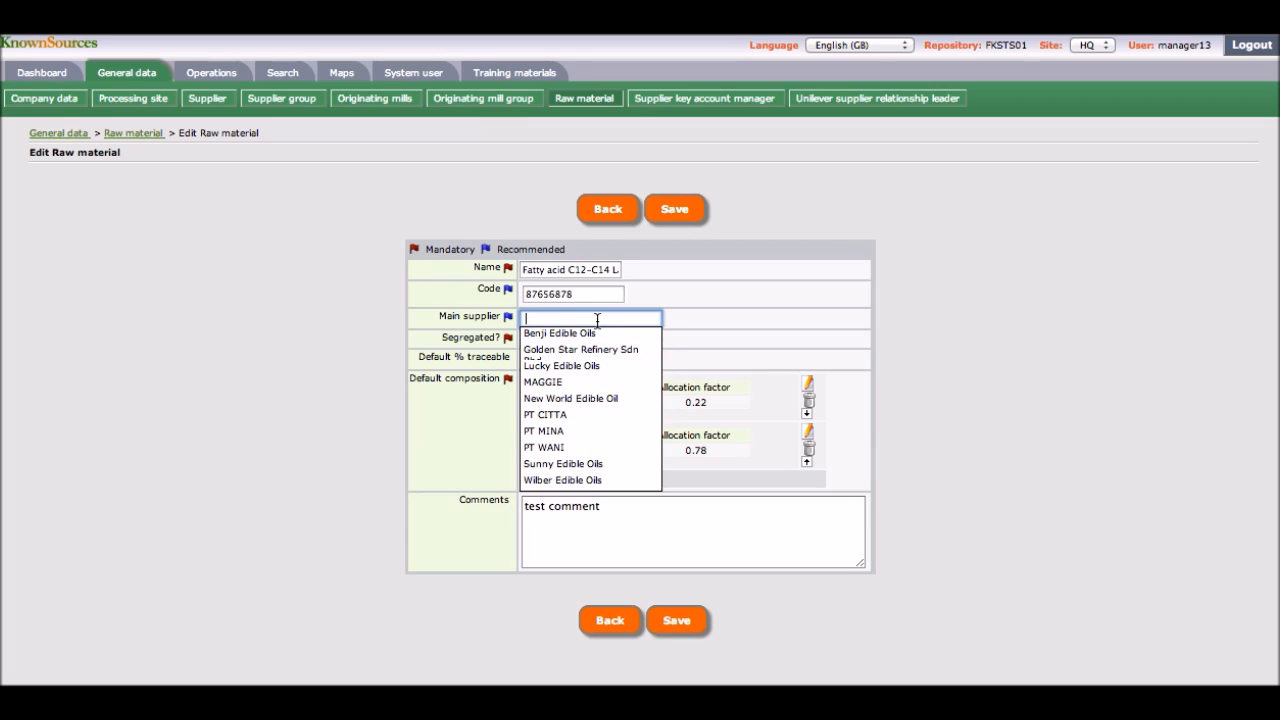
key("BackSpace")
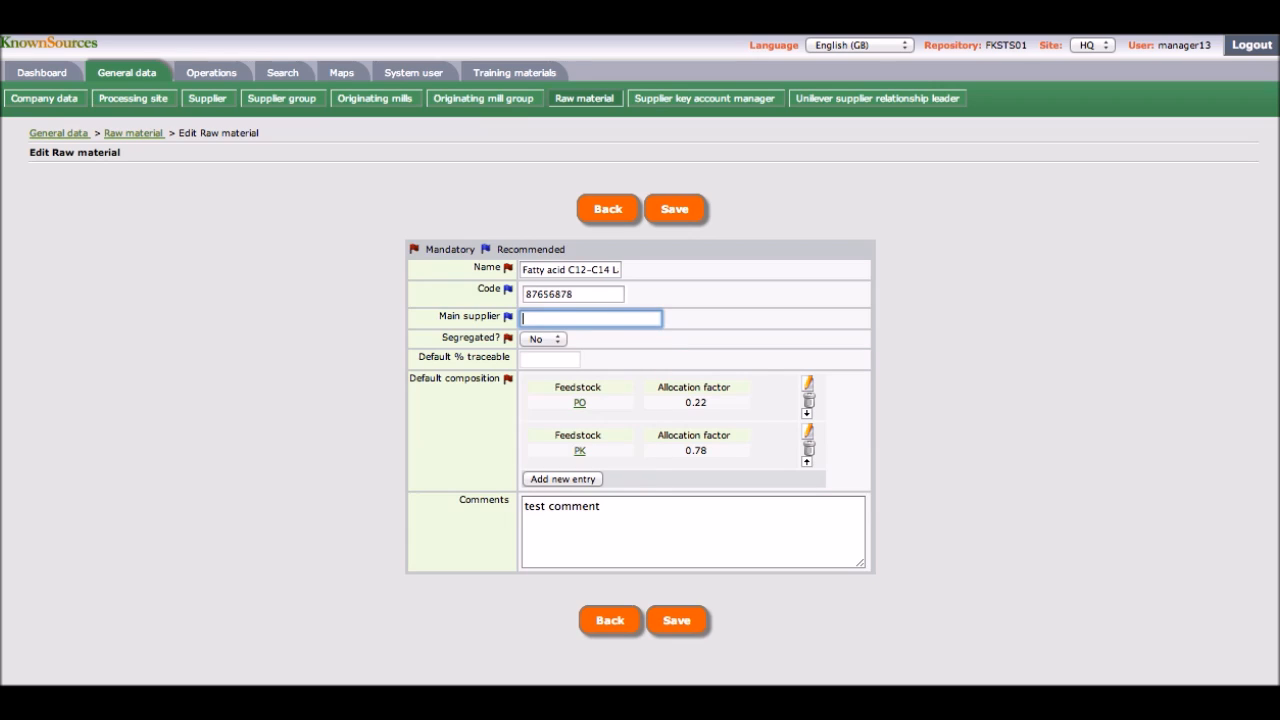
left_click(555, 340)
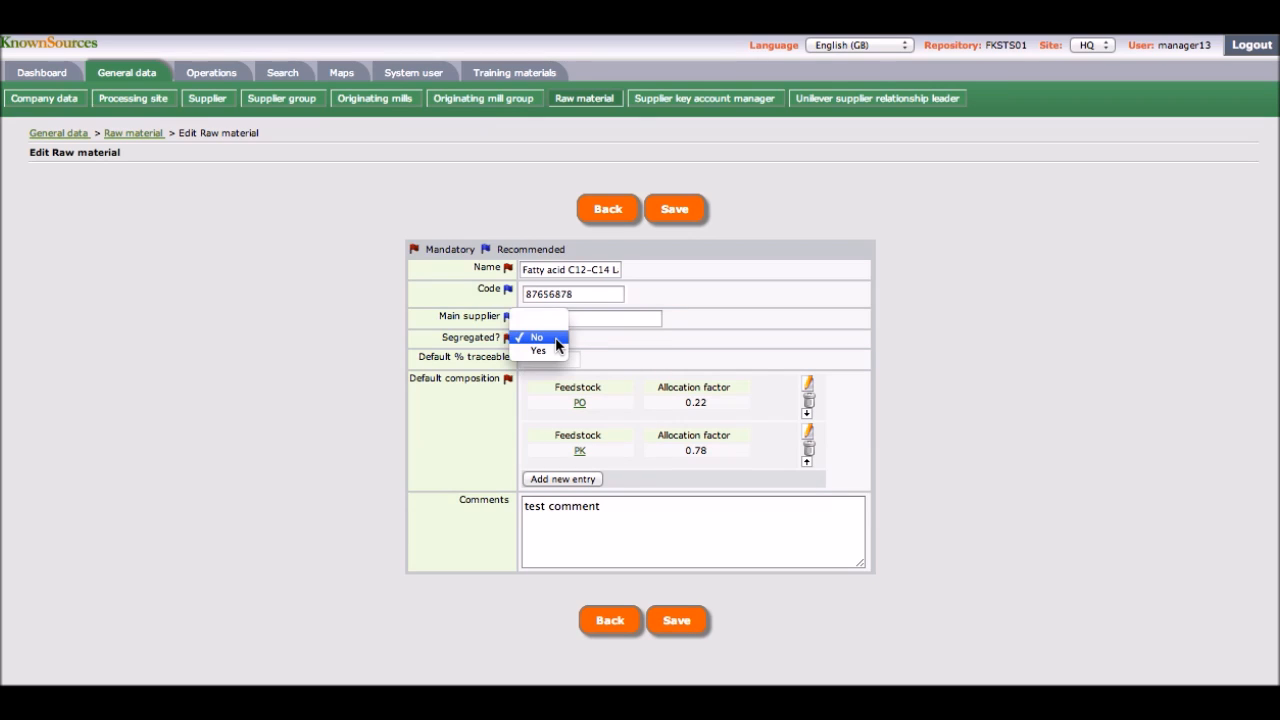
left_click(556, 351)
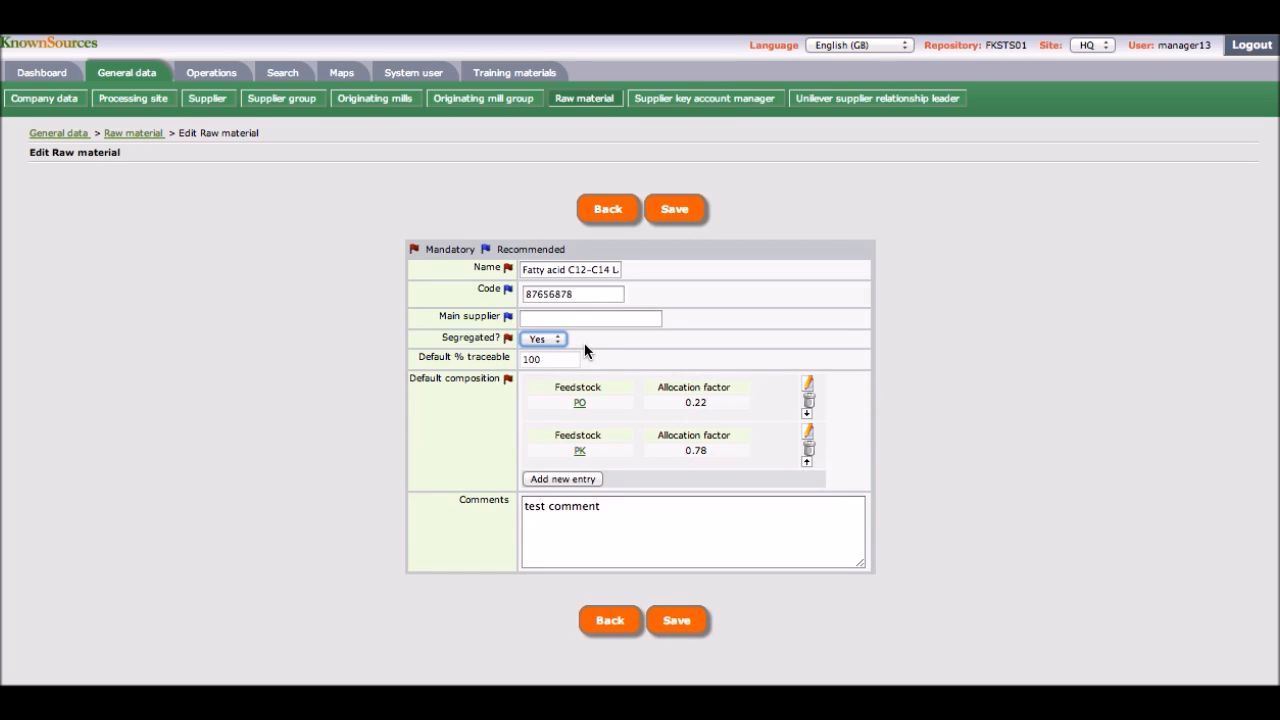
left_click(555, 337)
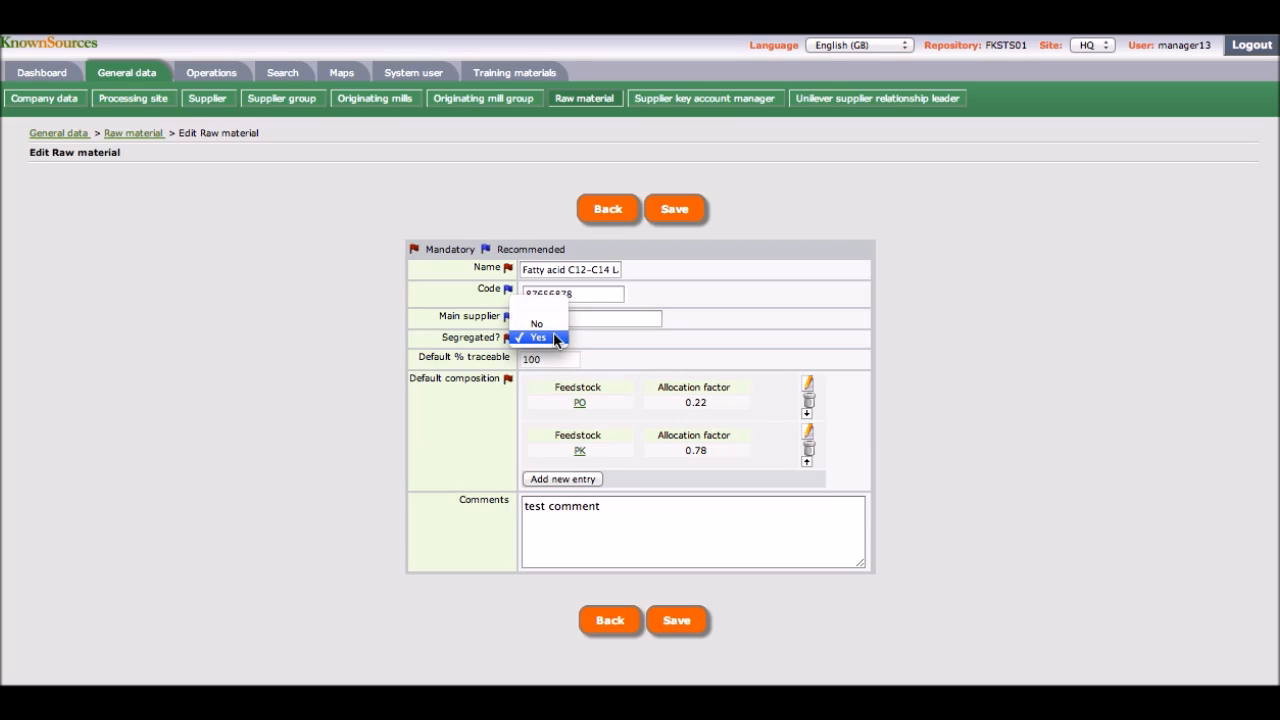
left_click(555, 329)
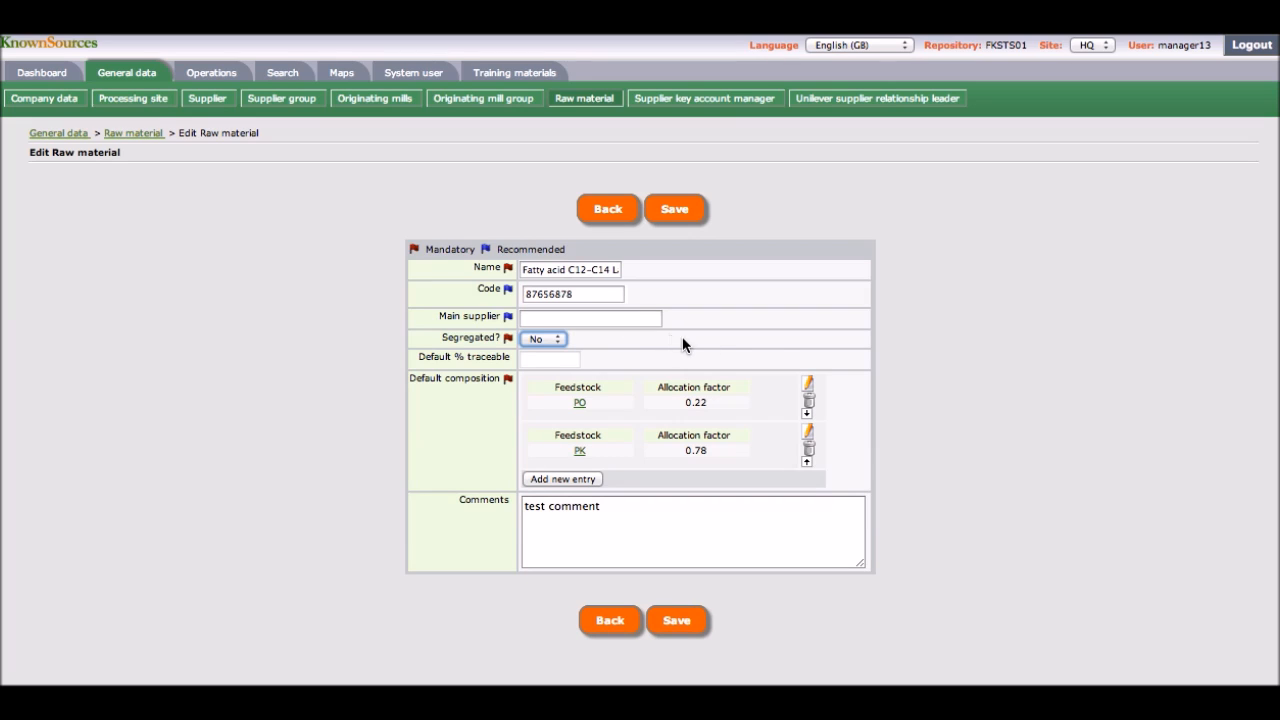
left_click(840, 359)
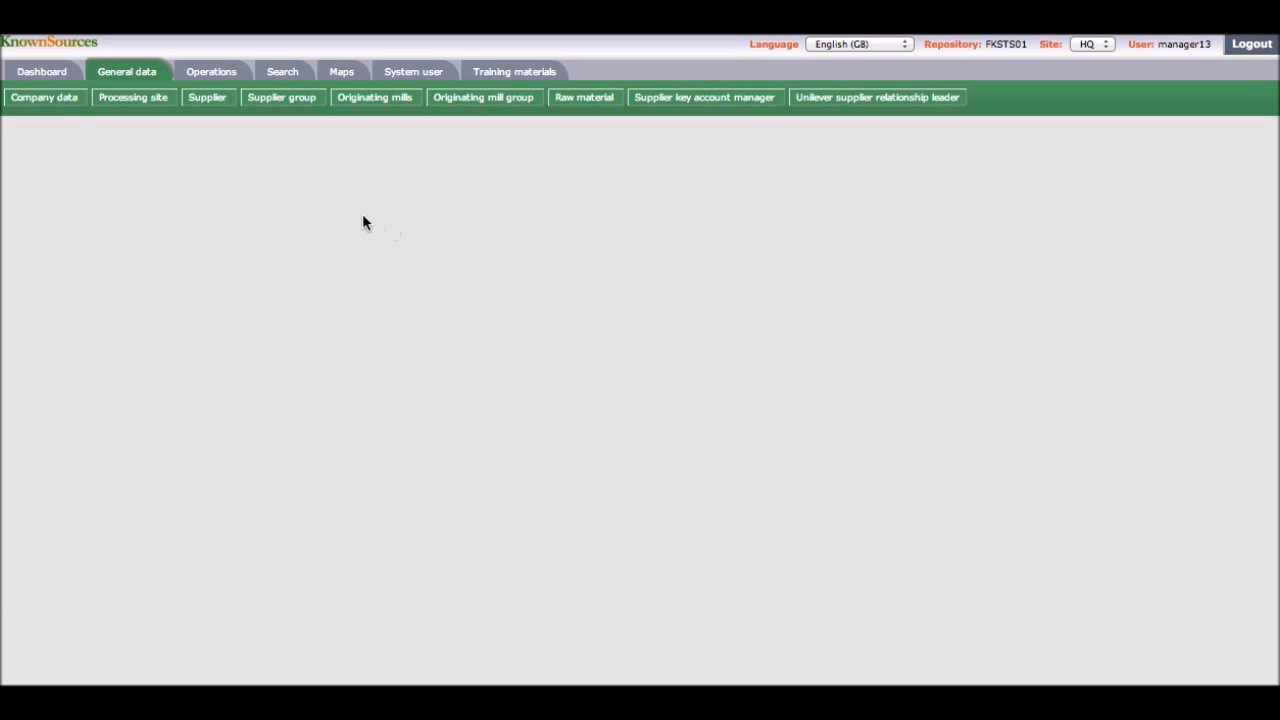
Step: Add MAGGIE as a supplier to the Suppliers - Indonesia supplier group
left_click(285, 104)
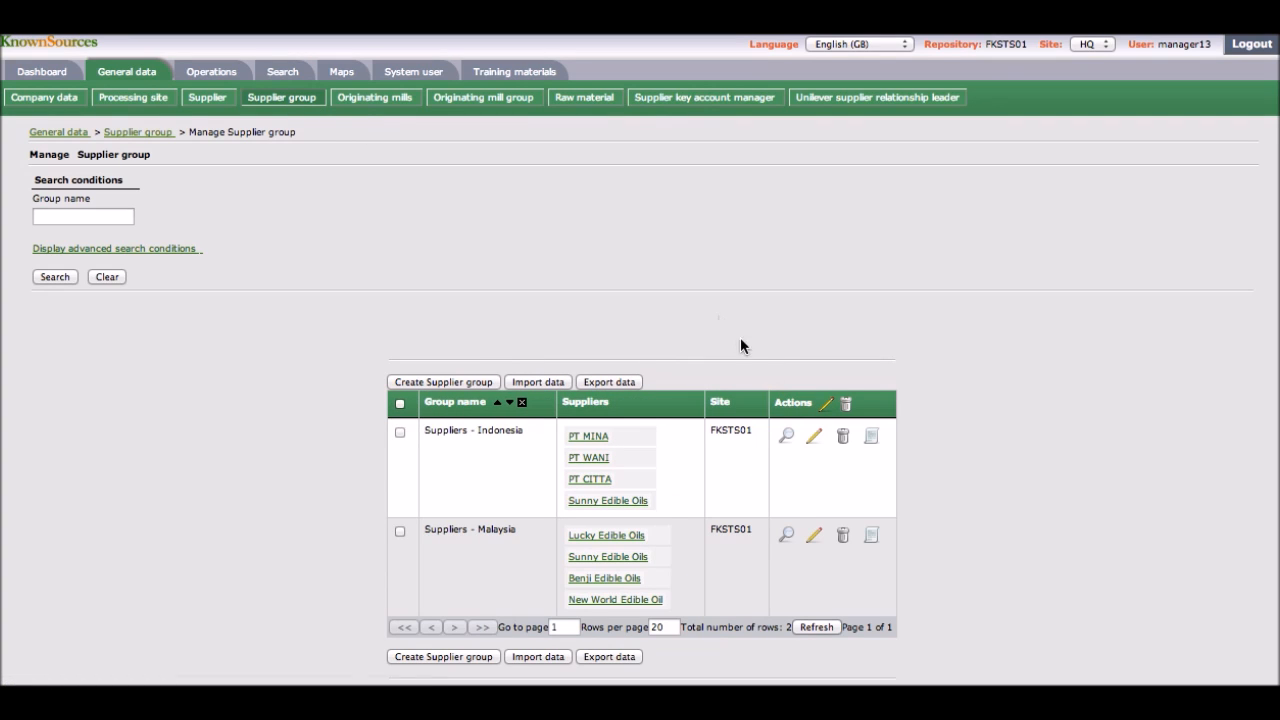
left_click(814, 440)
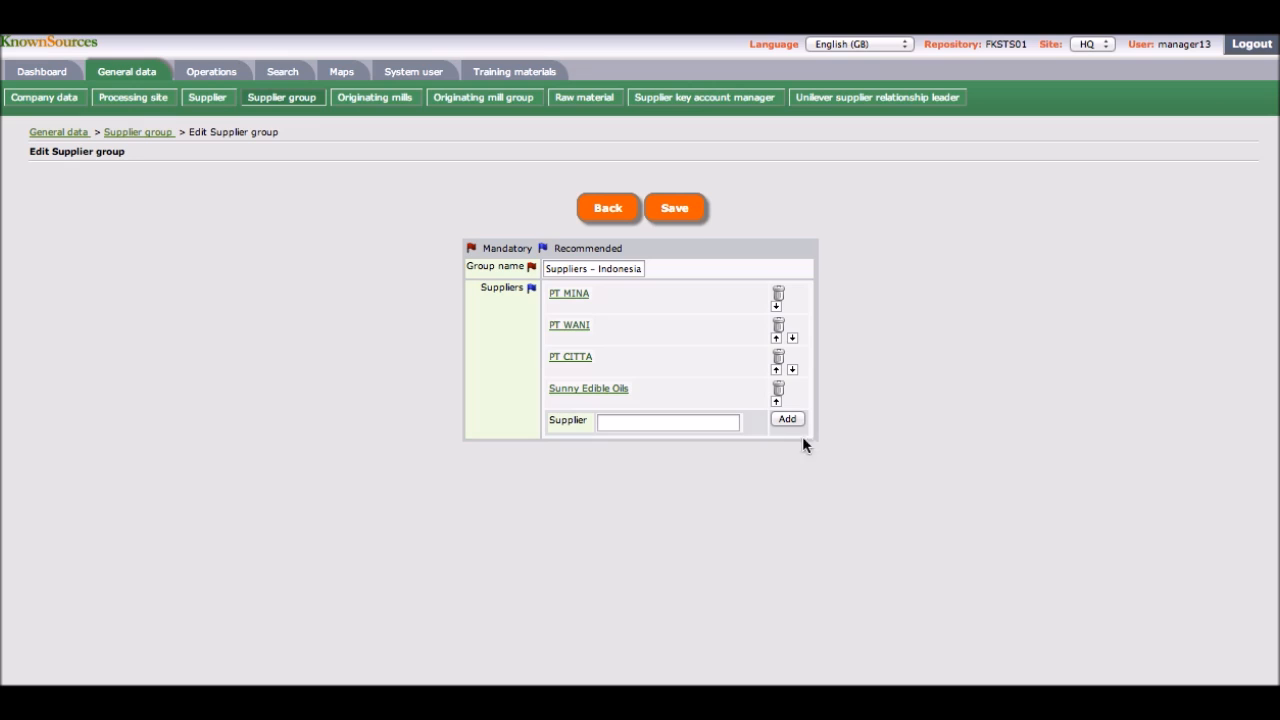
left_click(704, 423)
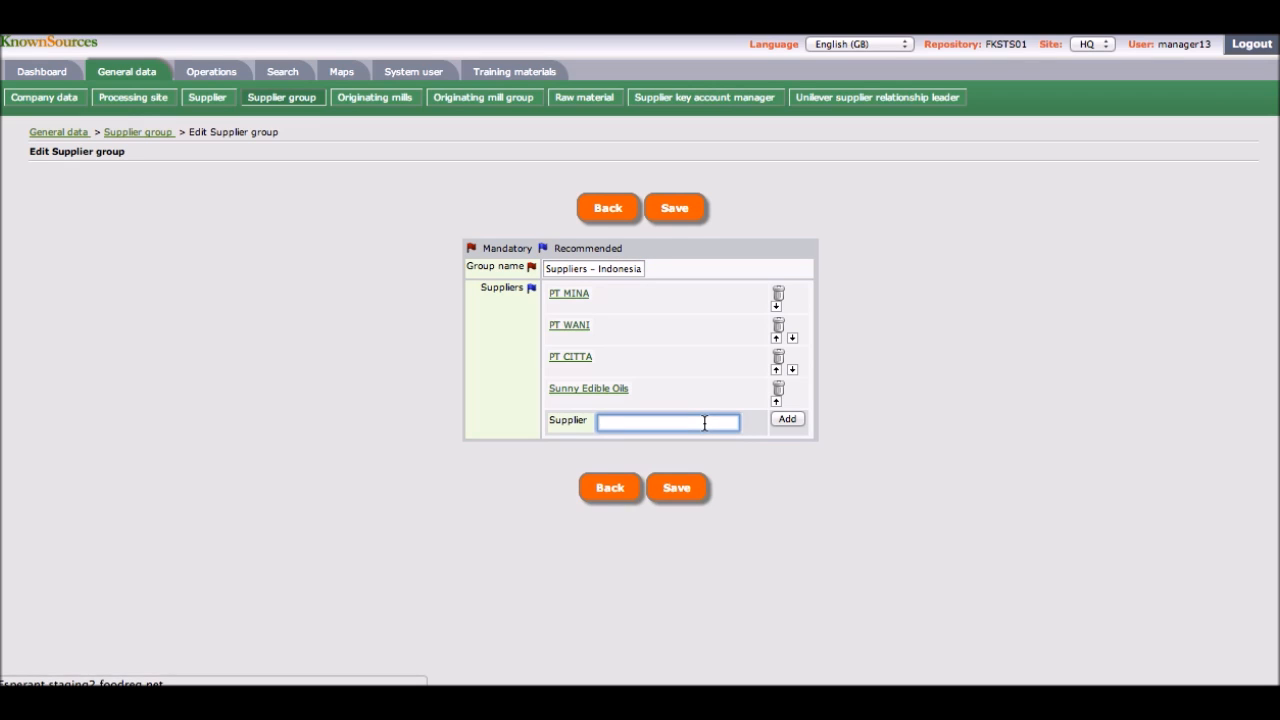
left_click(704, 423)
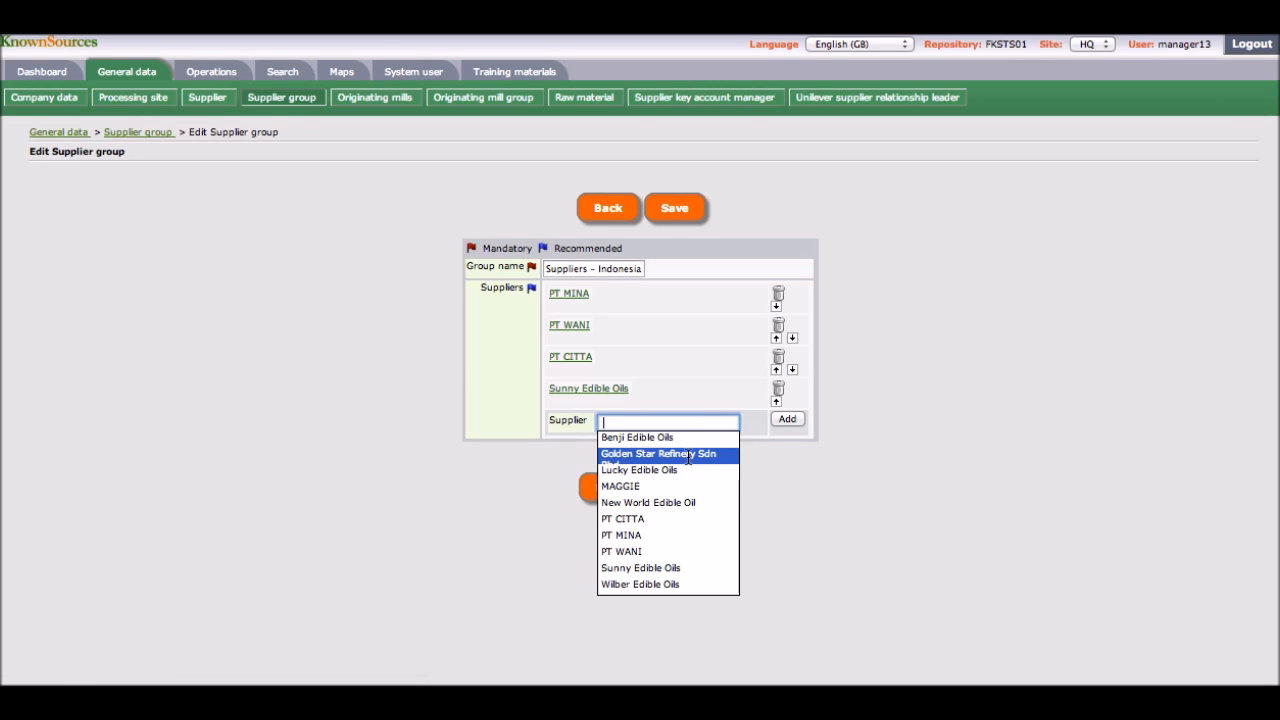
left_click(677, 486)
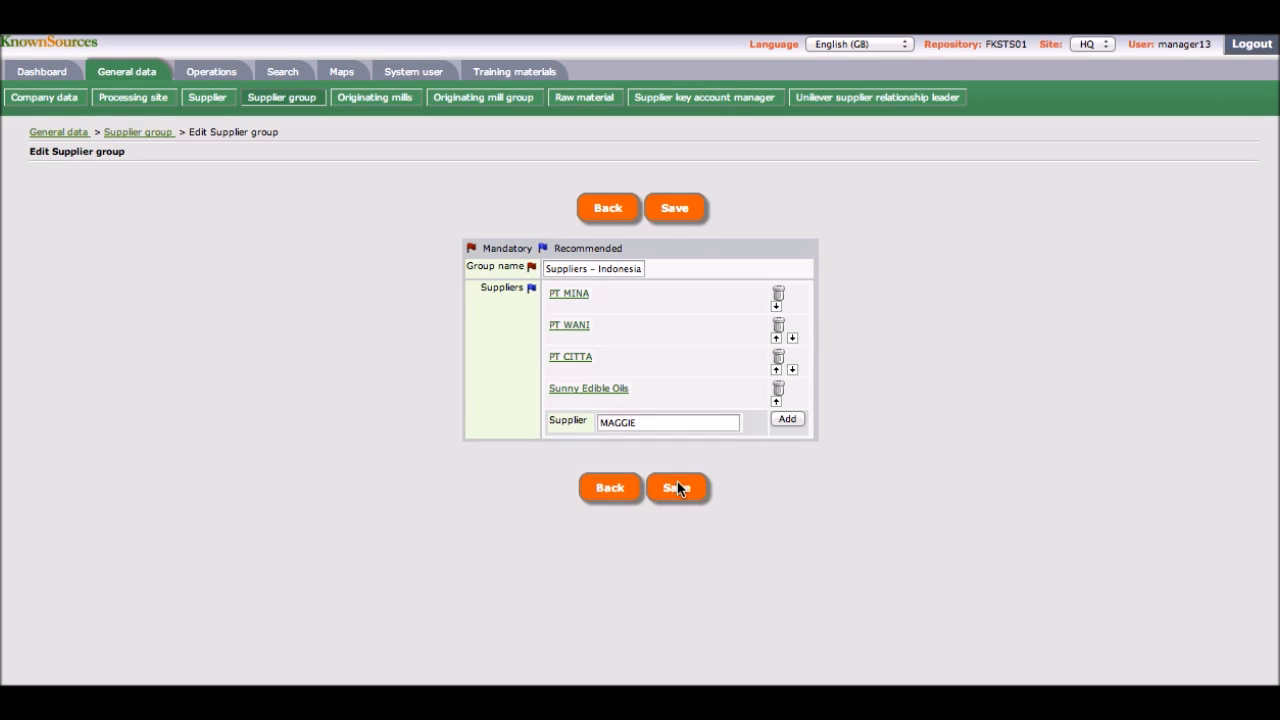
left_click(784, 419)
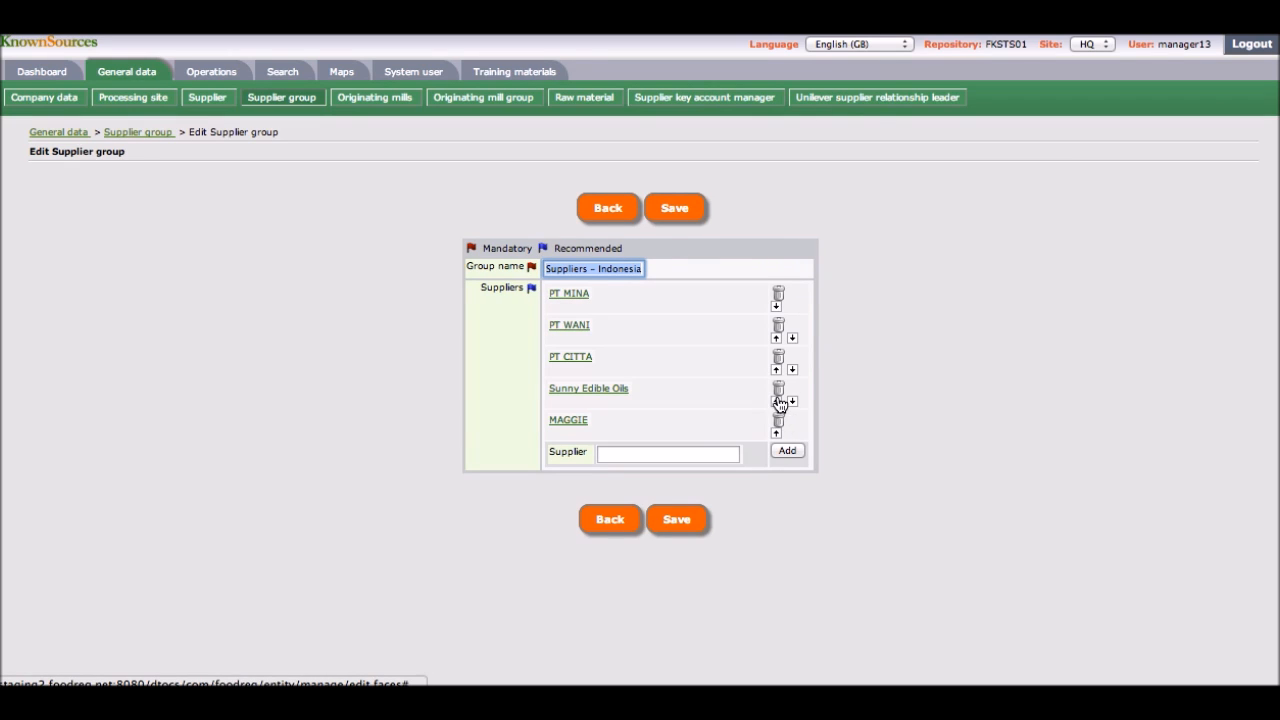
Step: Remove Sunny Edible Oils from the Suppliers - Indonesia group and save the group
left_click(779, 390)
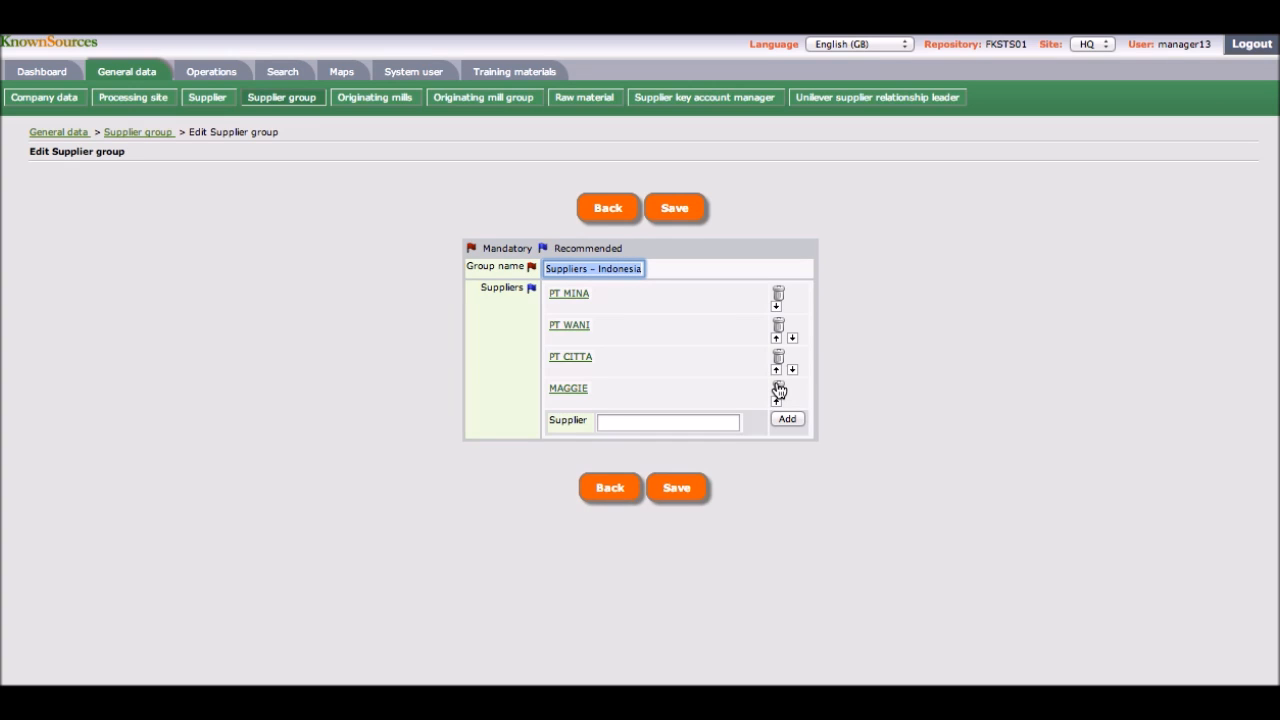
left_click(677, 490)
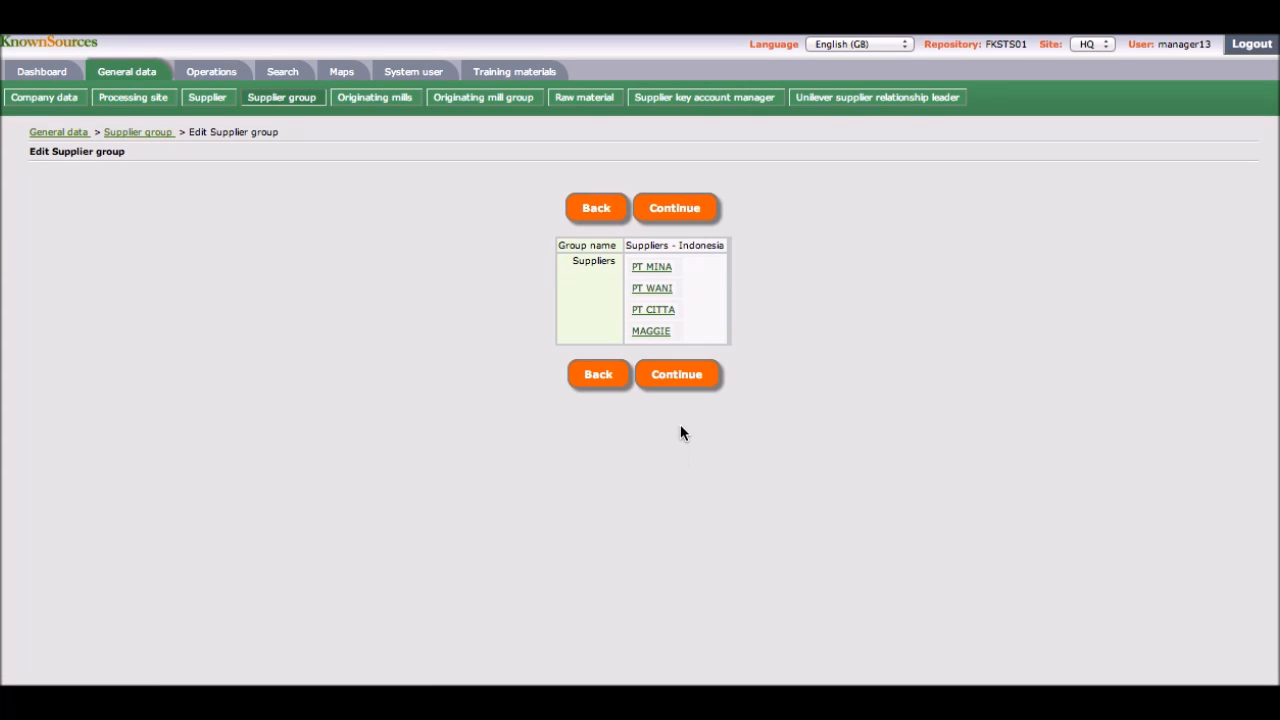
left_click(686, 386)
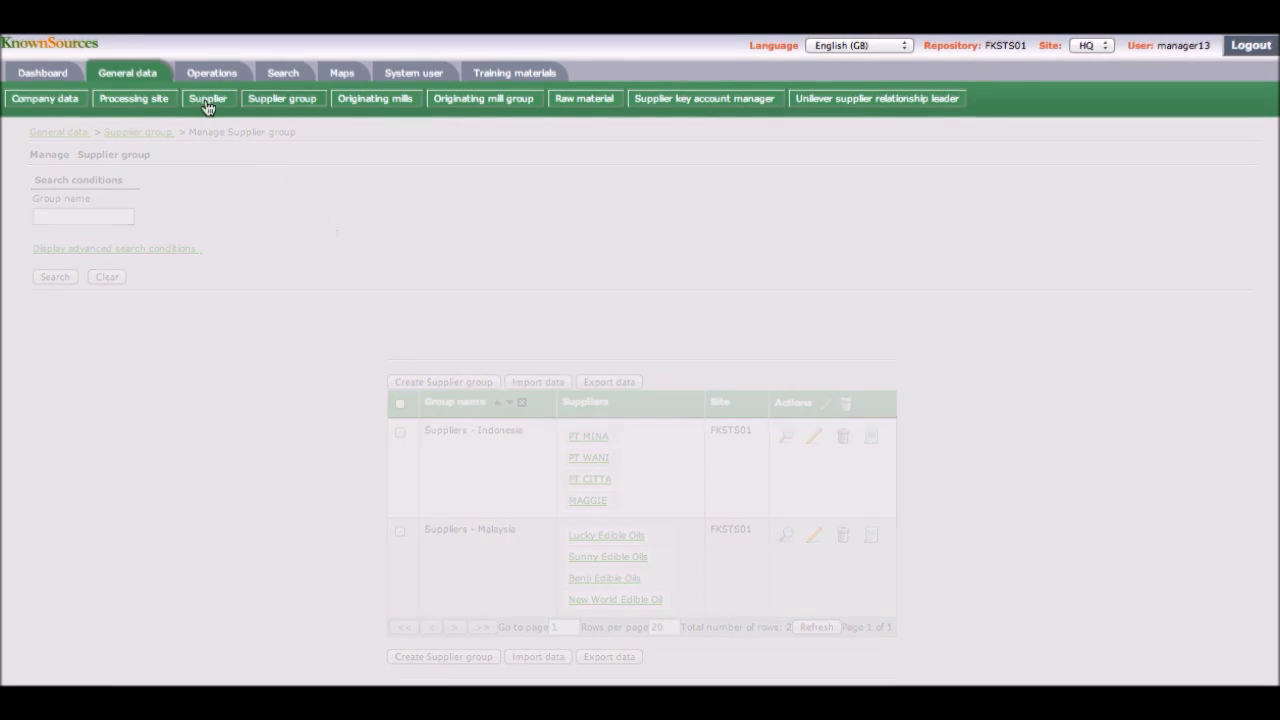
Step: Export the supplier list in Multidimensional excel format using the Suppliers template
left_click(207, 99)
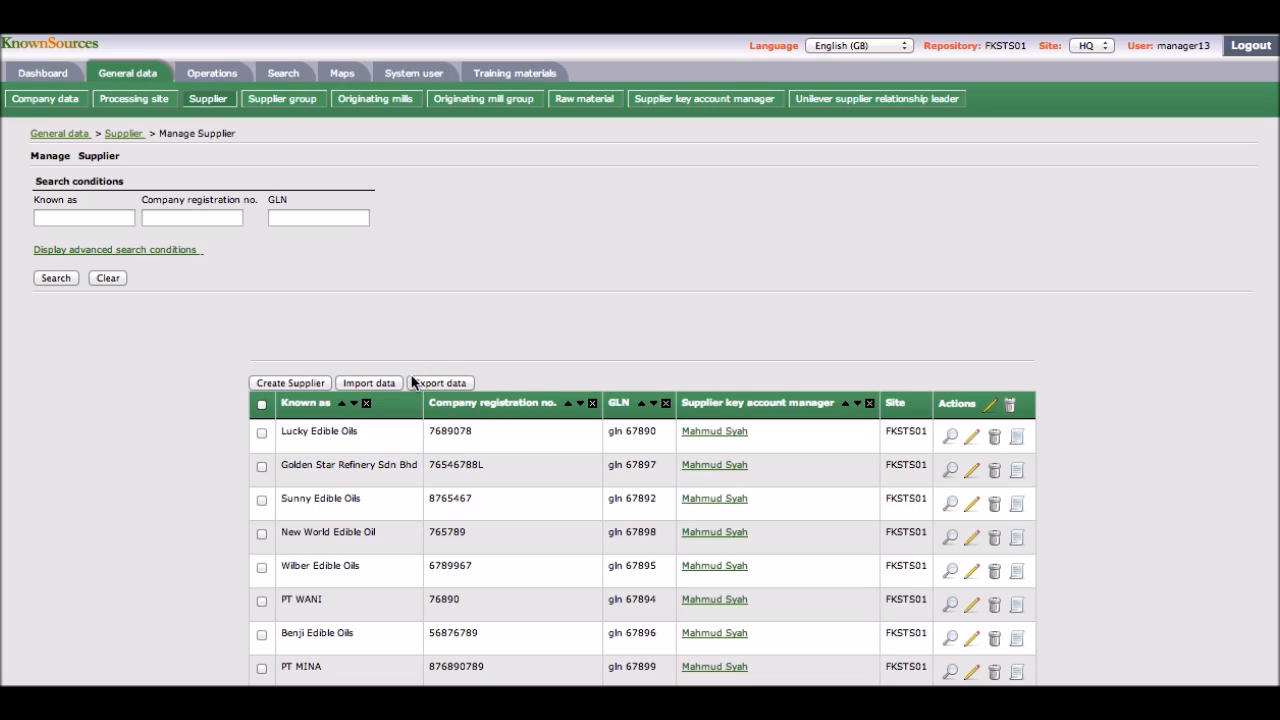
left_click(428, 384)
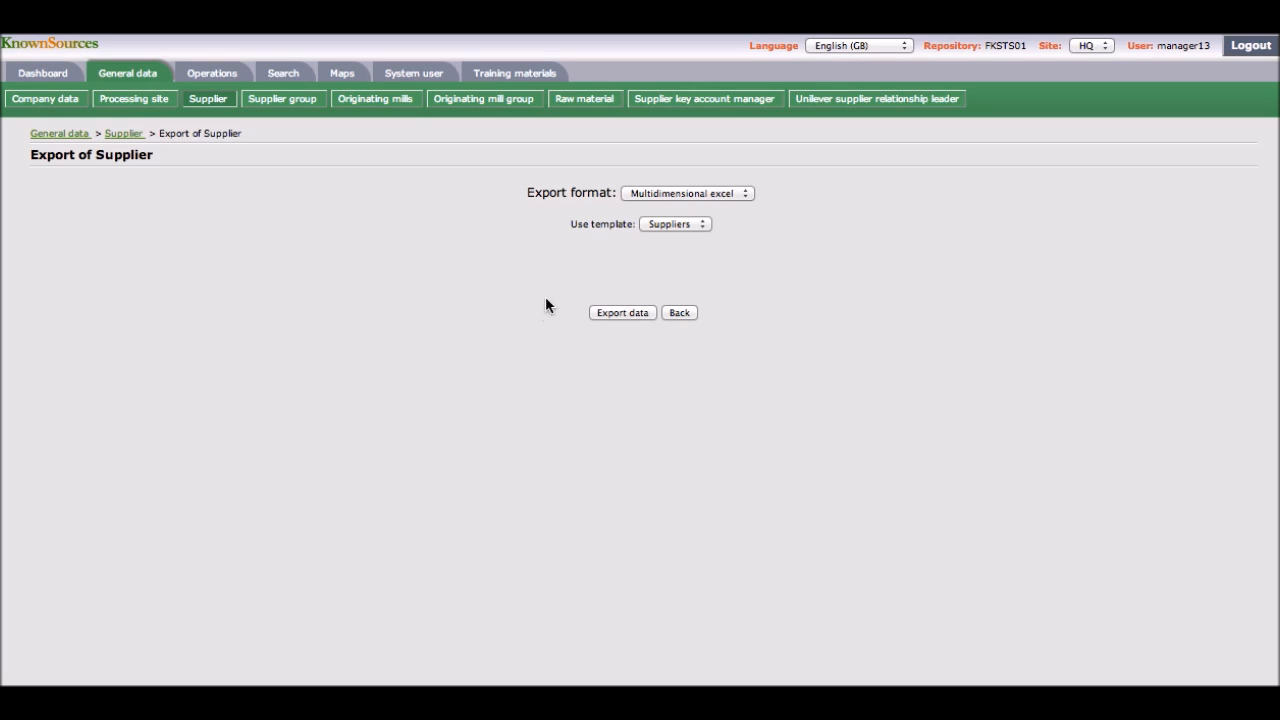
left_click(643, 196)
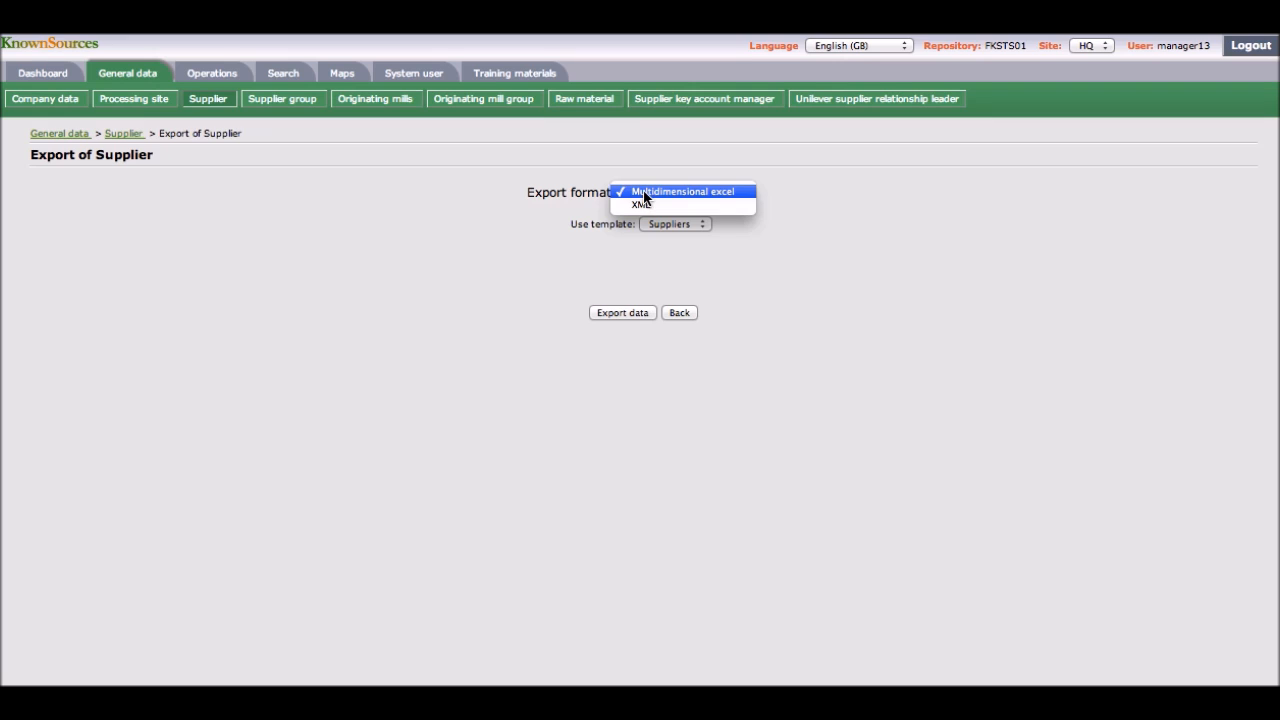
left_click(644, 196)
left_click(622, 313)
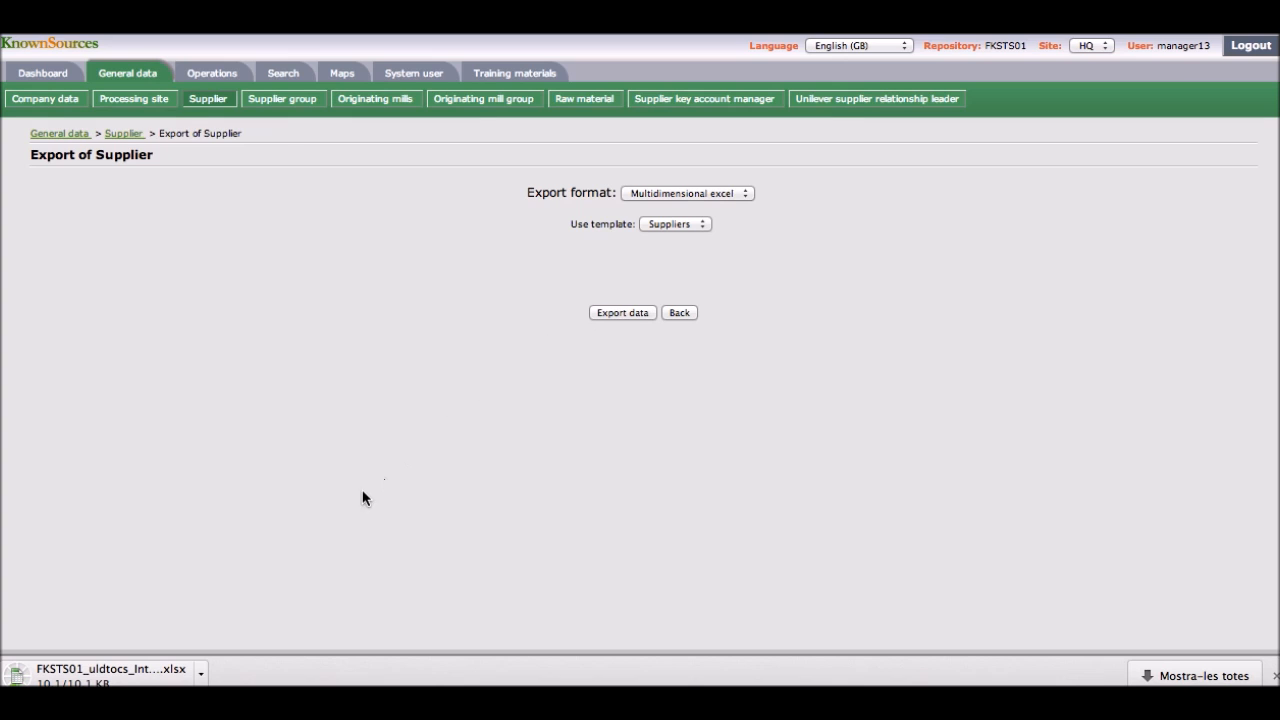
Step: Open the exported supplier spreadsheet, scroll across its columns, and return to the supplier list
left_click(110, 670)
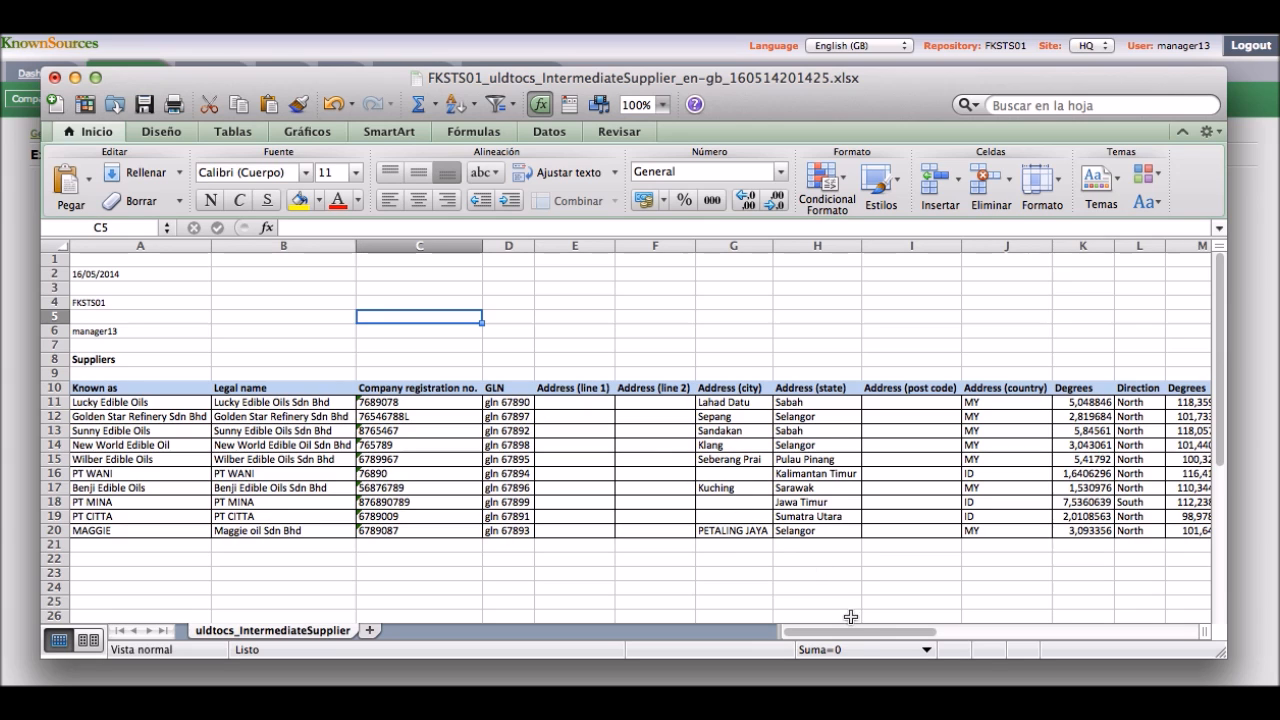
left_click_drag(865, 631, 1070, 606)
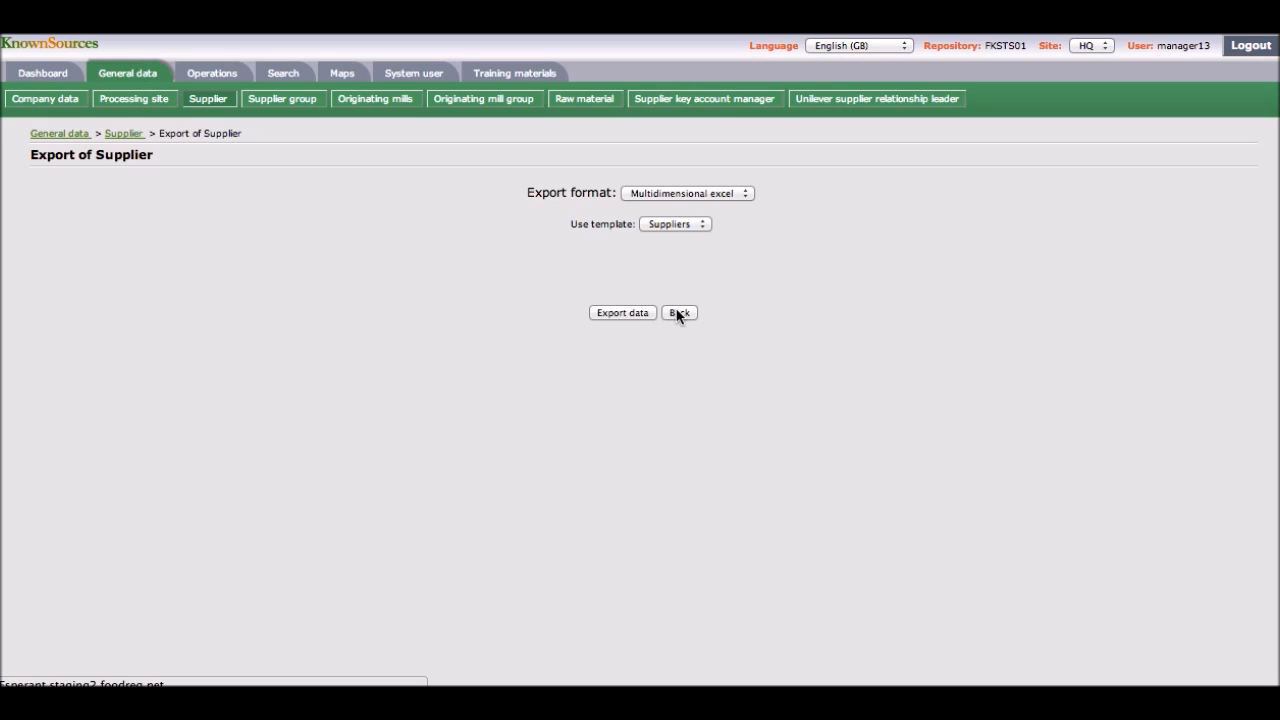
left_click(679, 313)
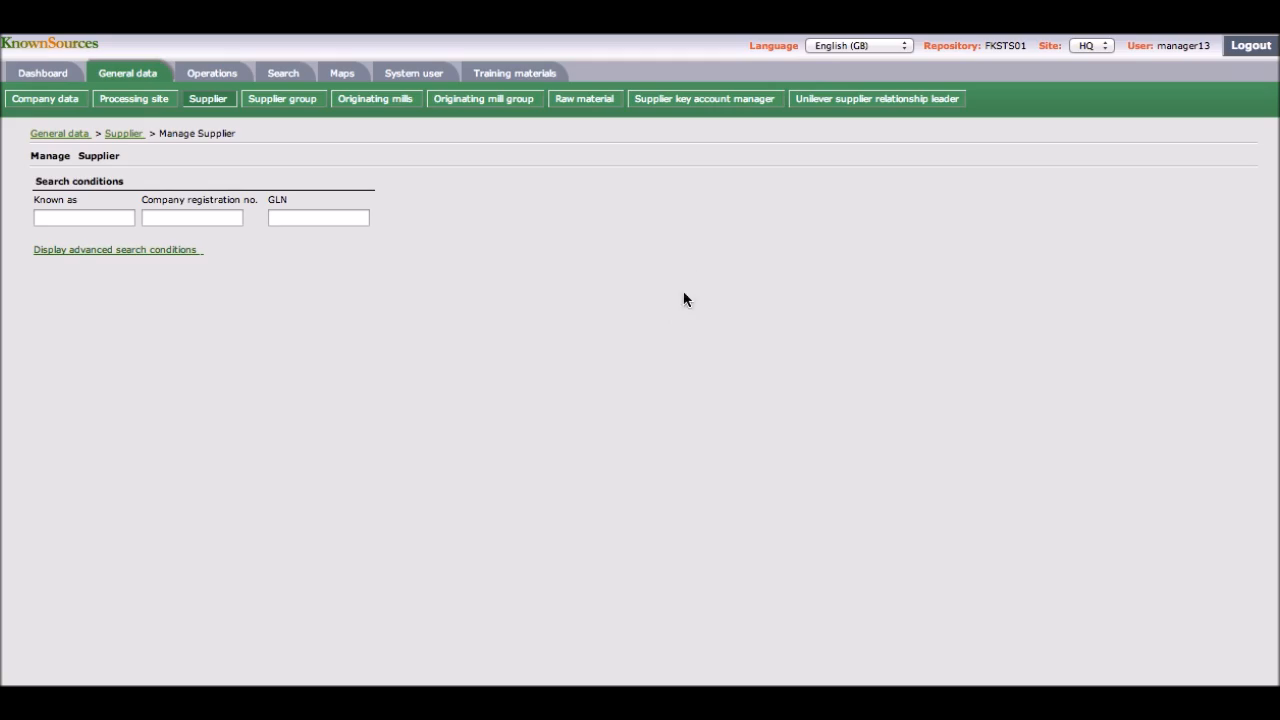
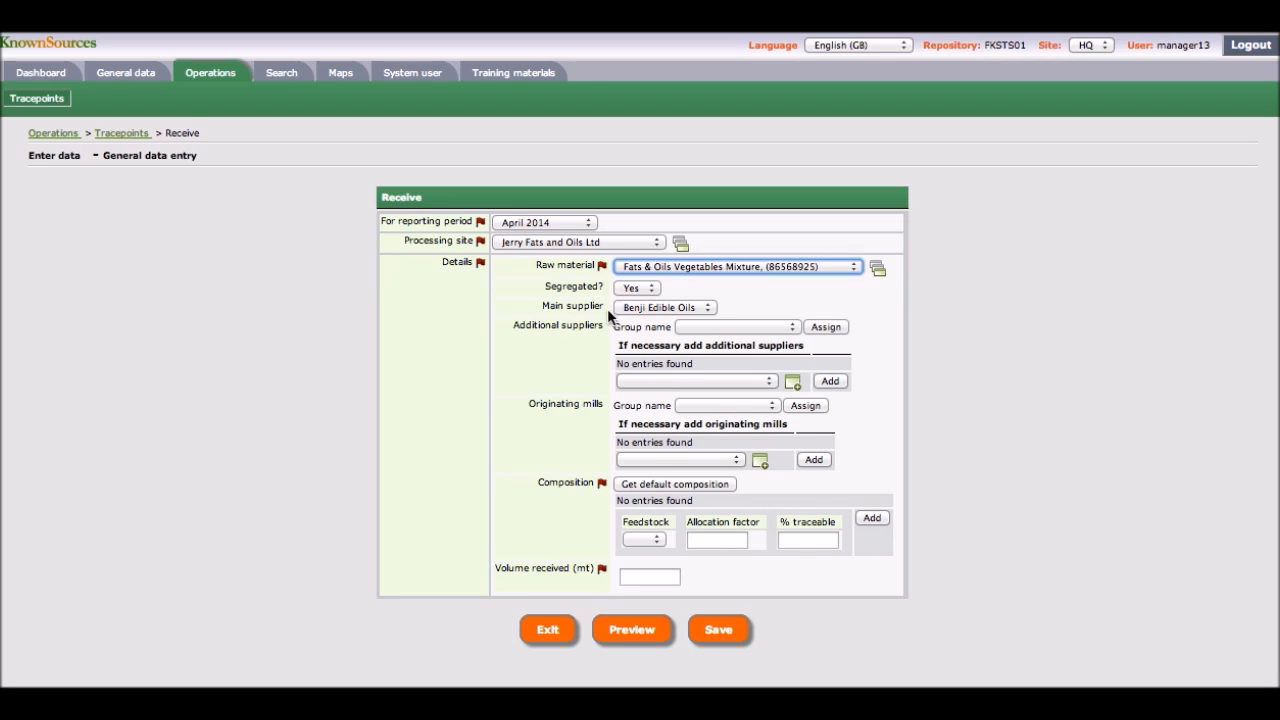
Step: Assign the Suppliers - Indonesia group as additional suppliers on the Receive entry form
left_click(714, 329)
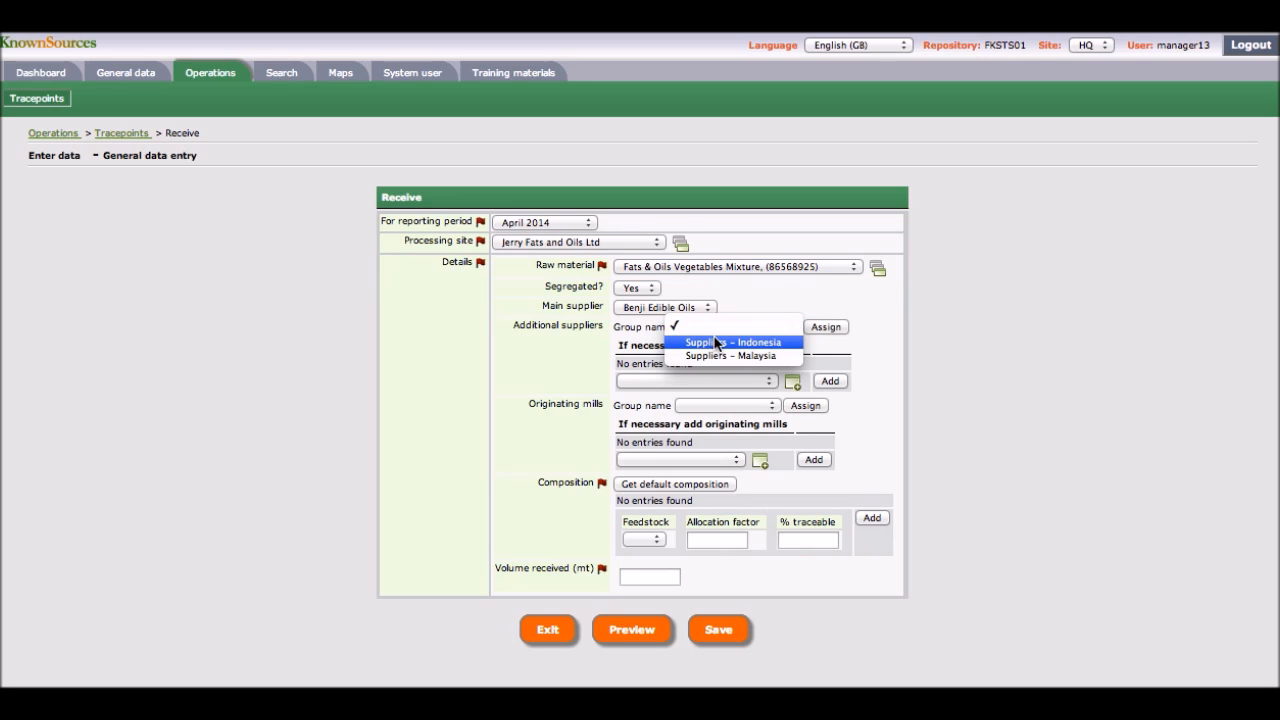
left_click(716, 343)
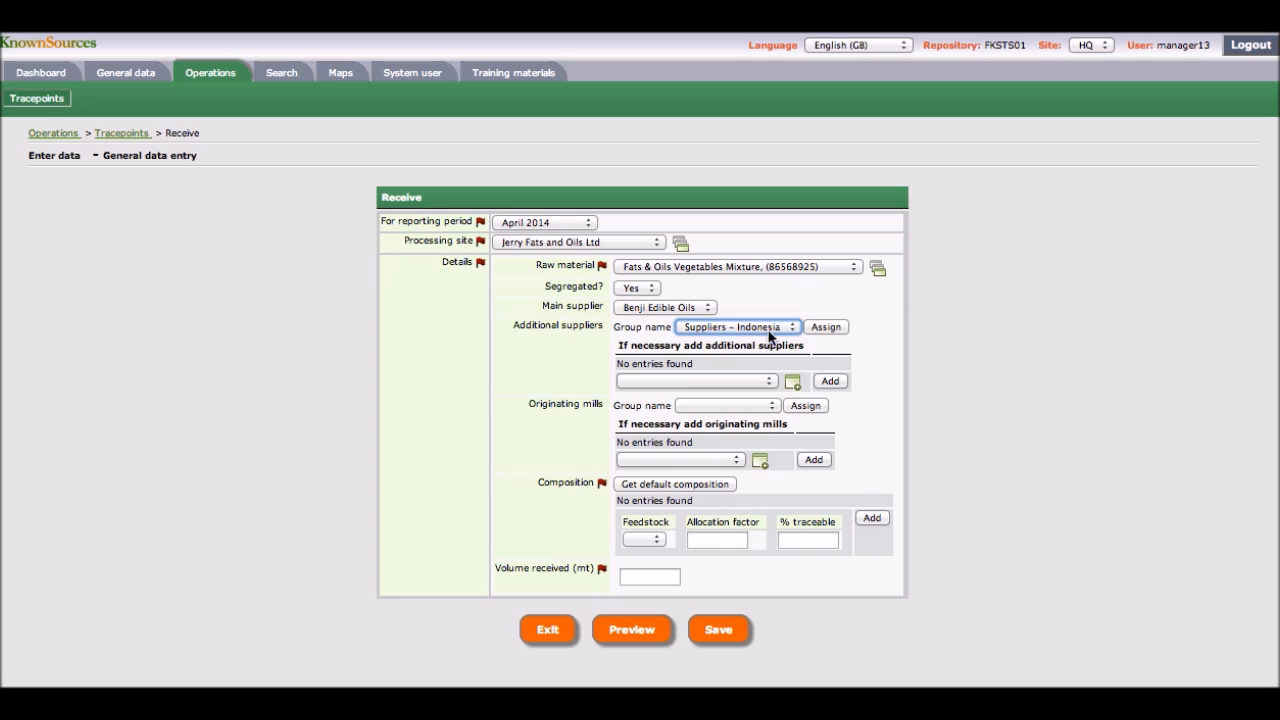
left_click(812, 333)
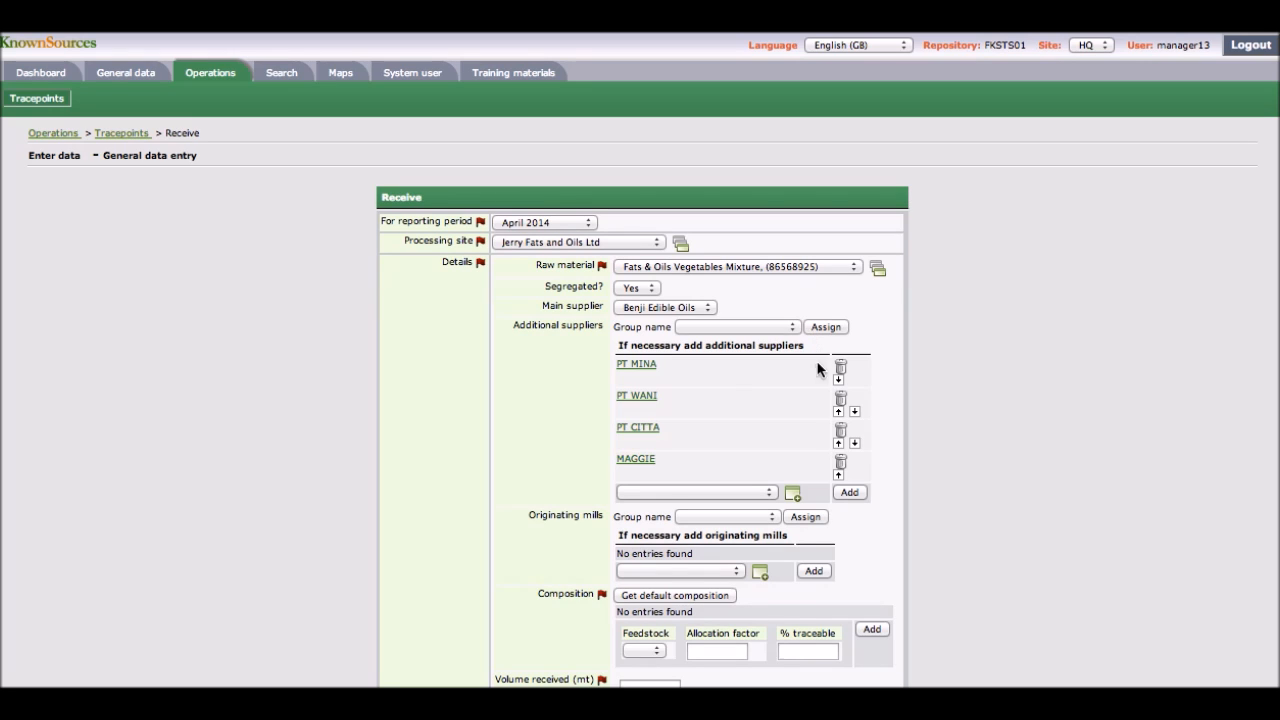
Step: Remove MAGGIE from the additional suppliers and add Golden Star Refinery Sdn Bhd instead
left_click(841, 465)
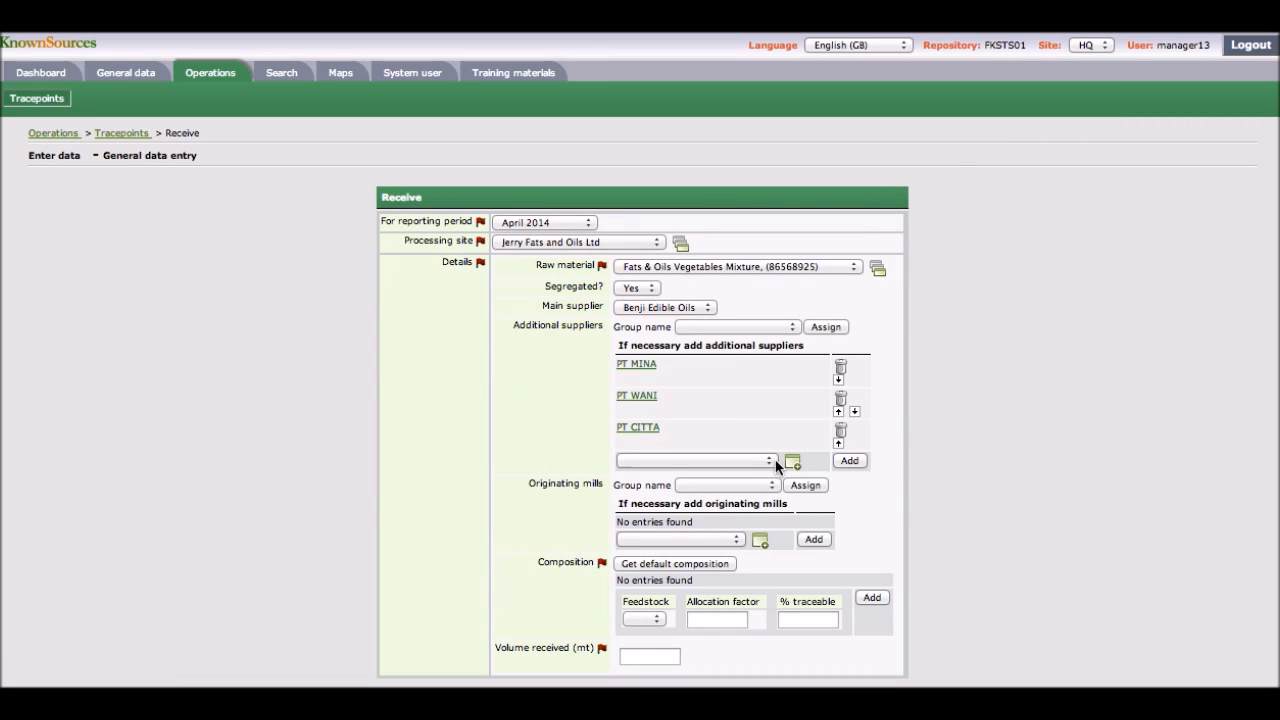
left_click(769, 461)
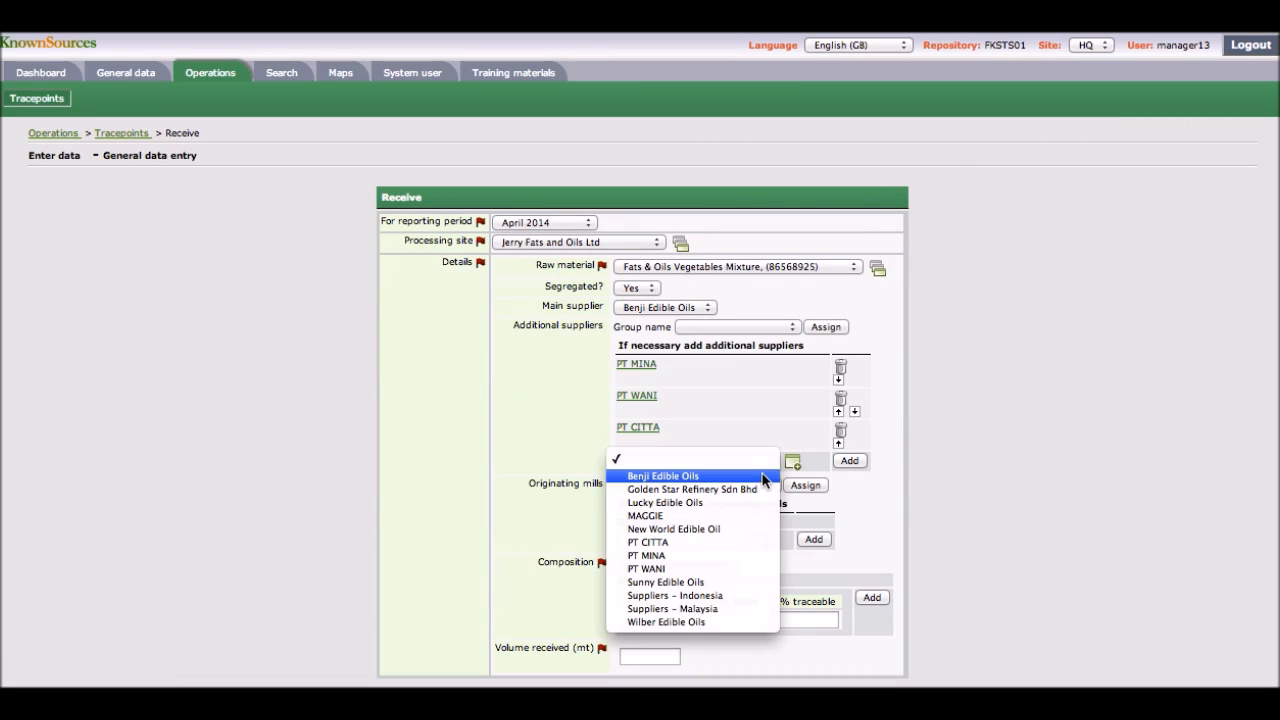
left_click(761, 490)
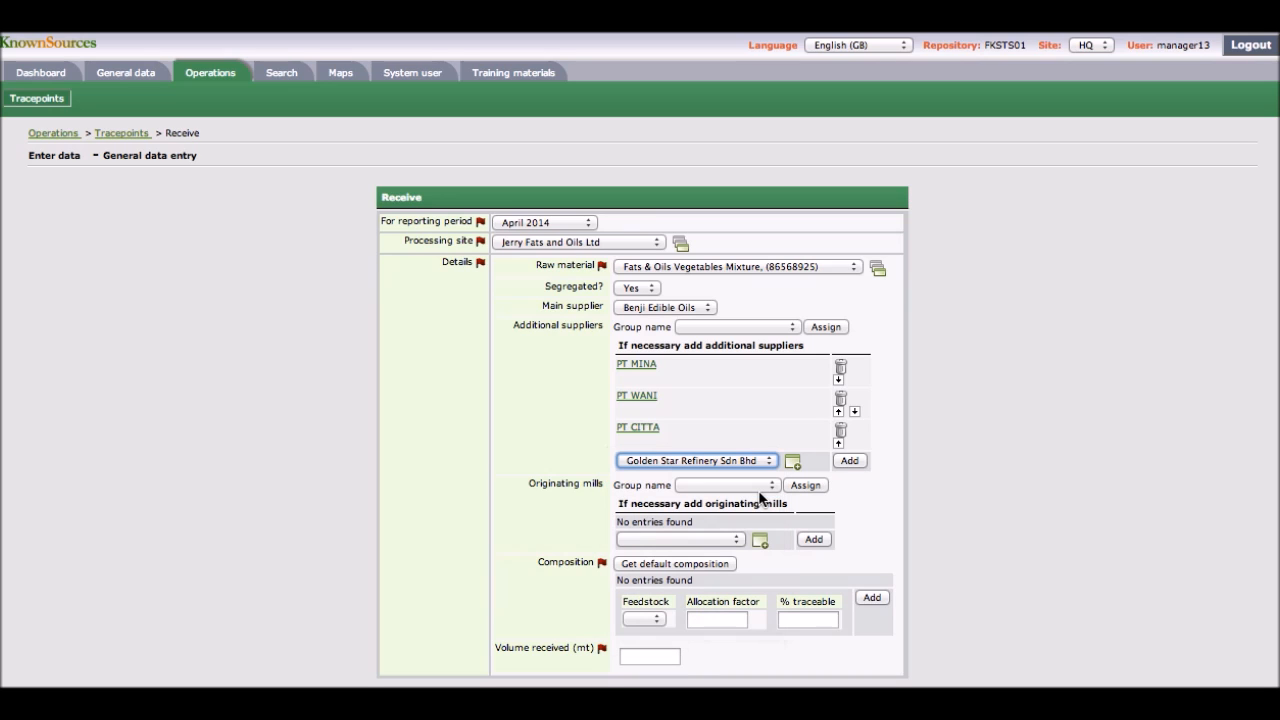
left_click(848, 461)
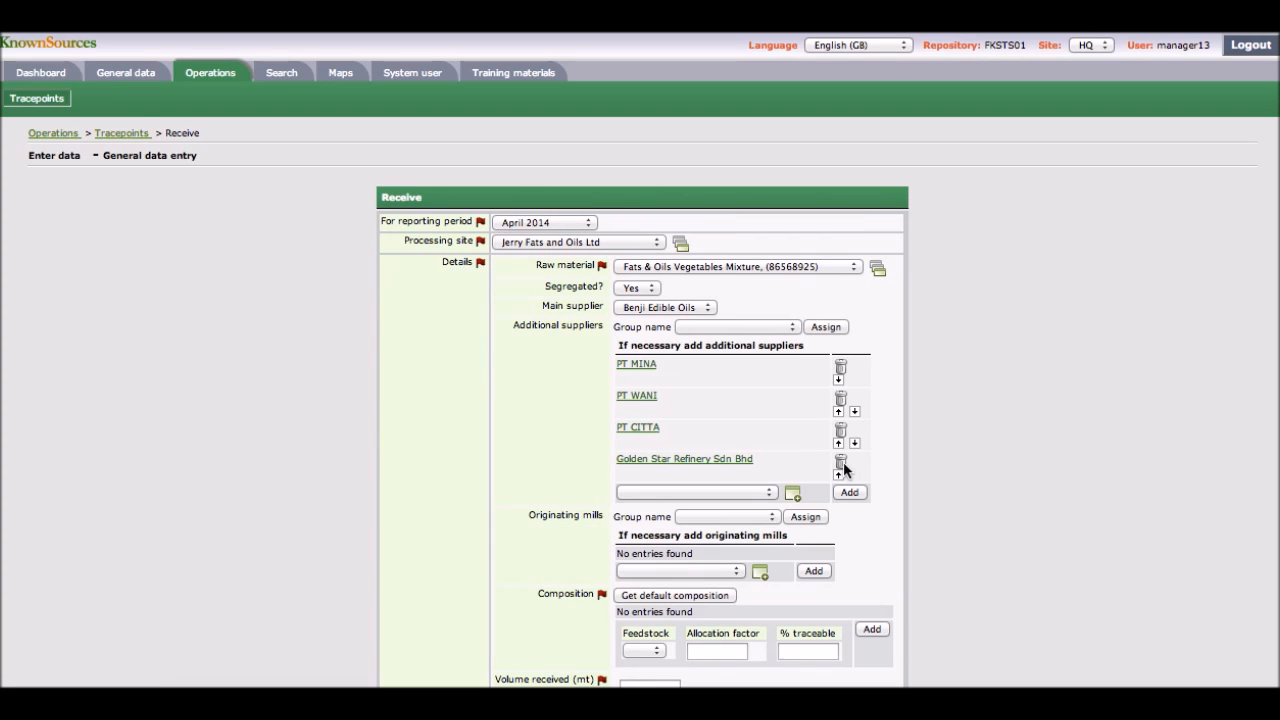
Step: Assign the Mills - Malaysia group as originating mills, then remove Syah Mill from the list
left_click(770, 518)
left_click(744, 545)
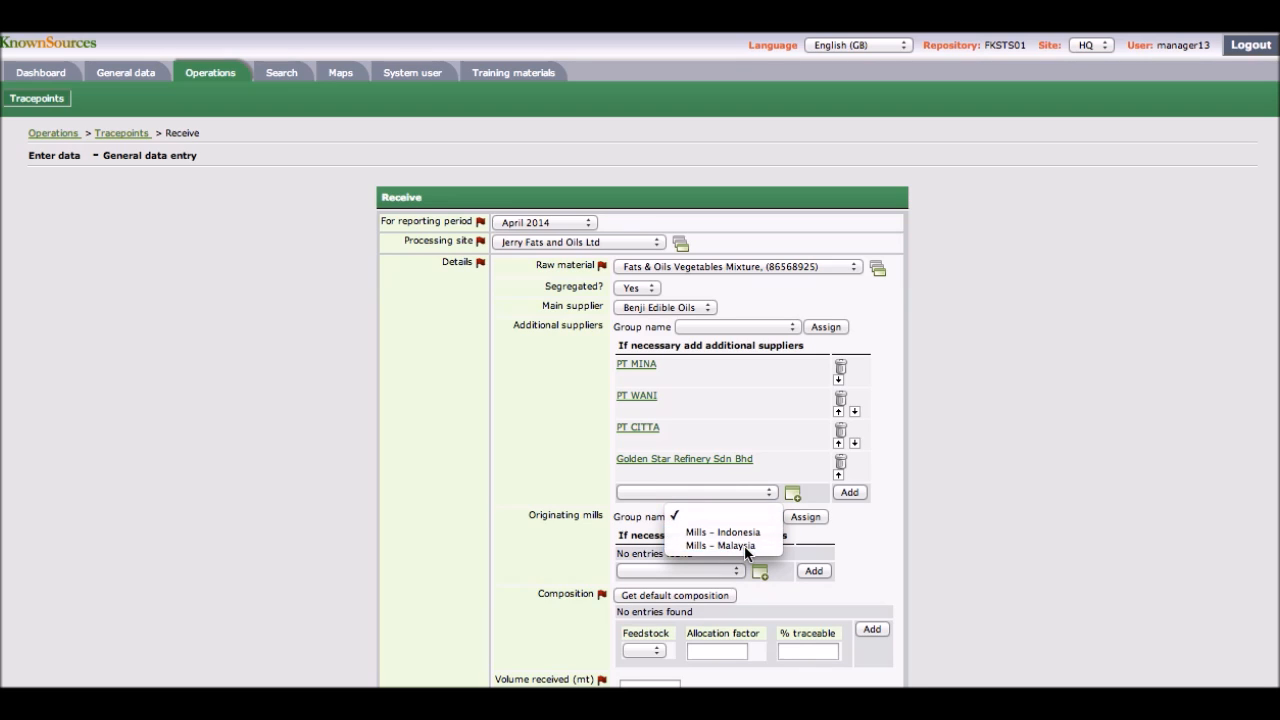
left_click(803, 517)
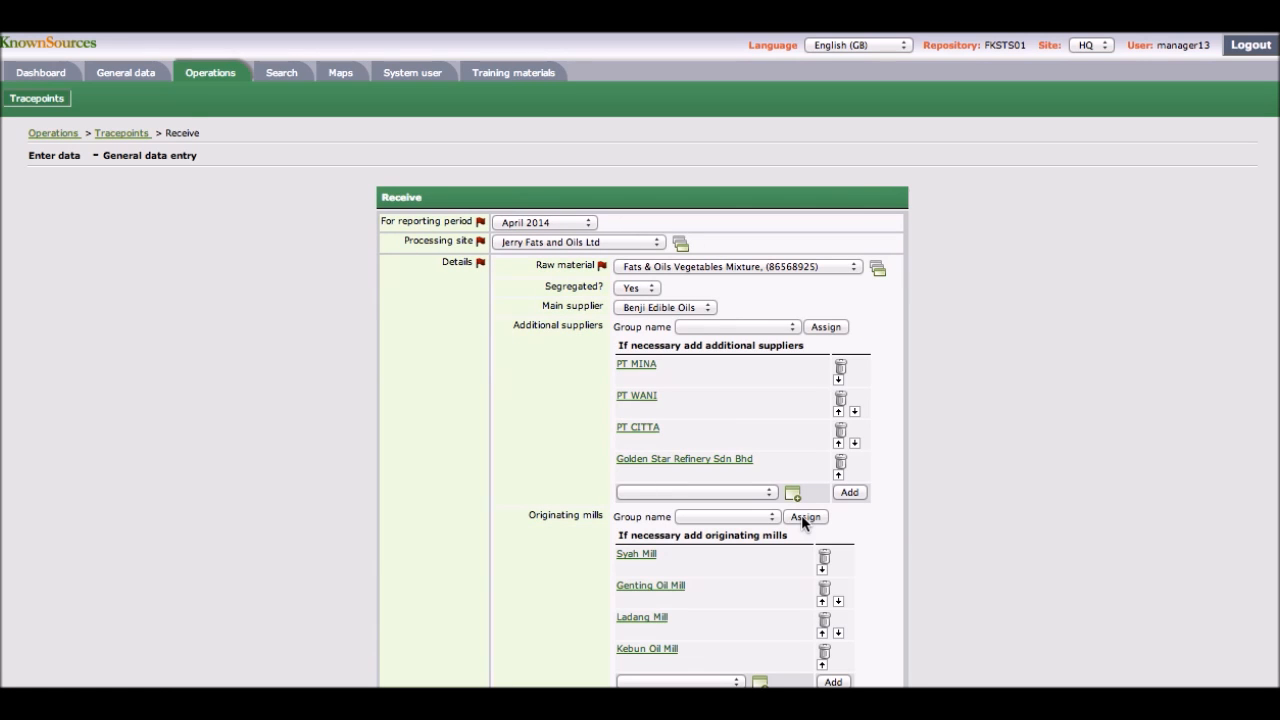
scroll(801, 515, "down", 3)
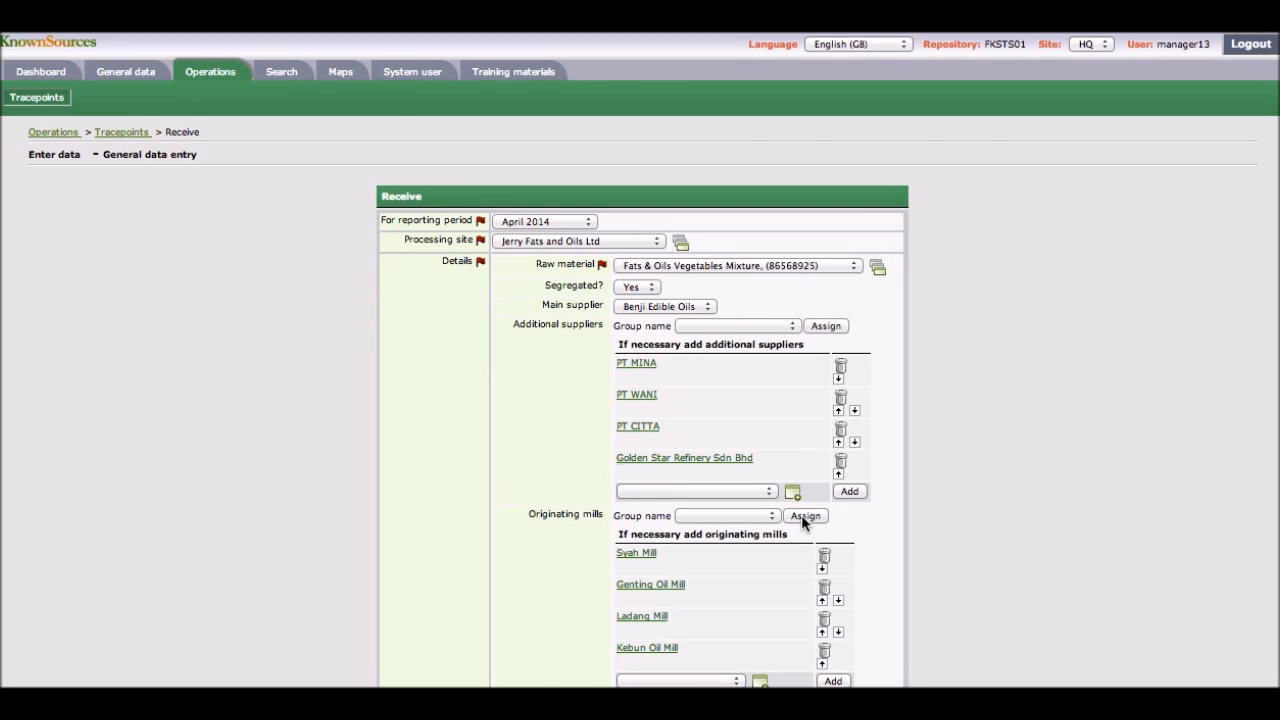
scroll(801, 515, "down", 2)
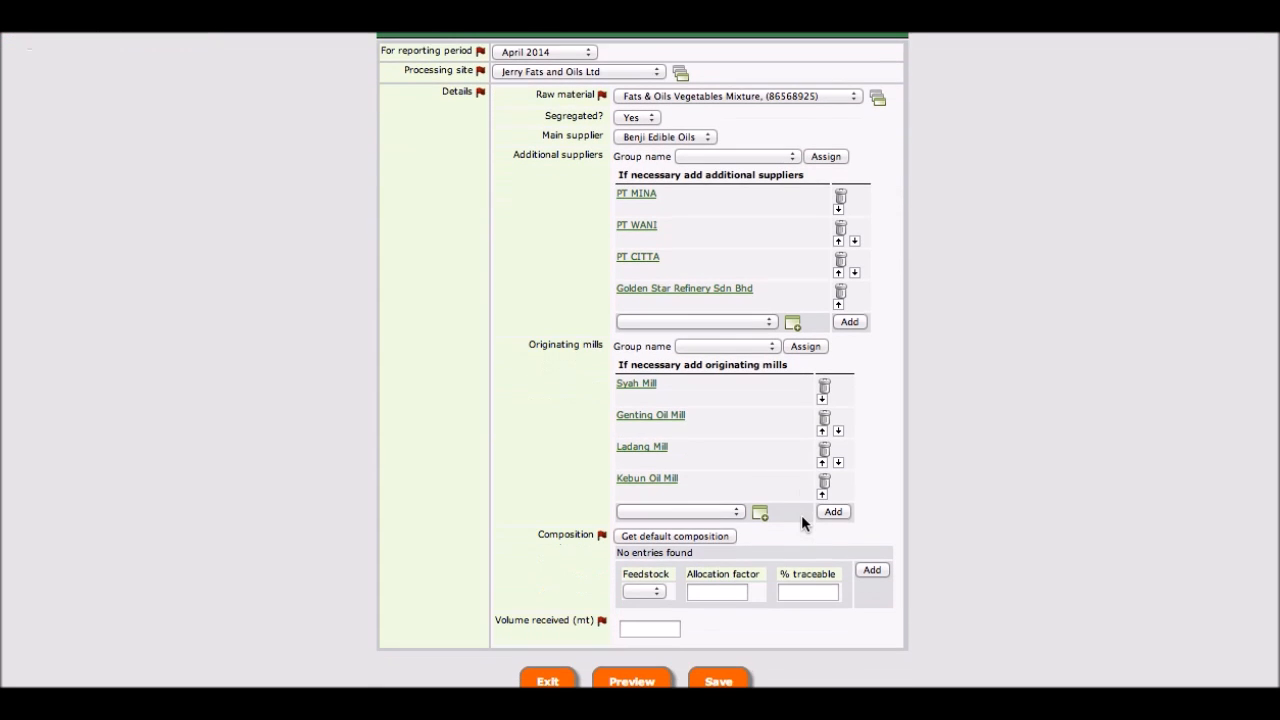
left_click(823, 392)
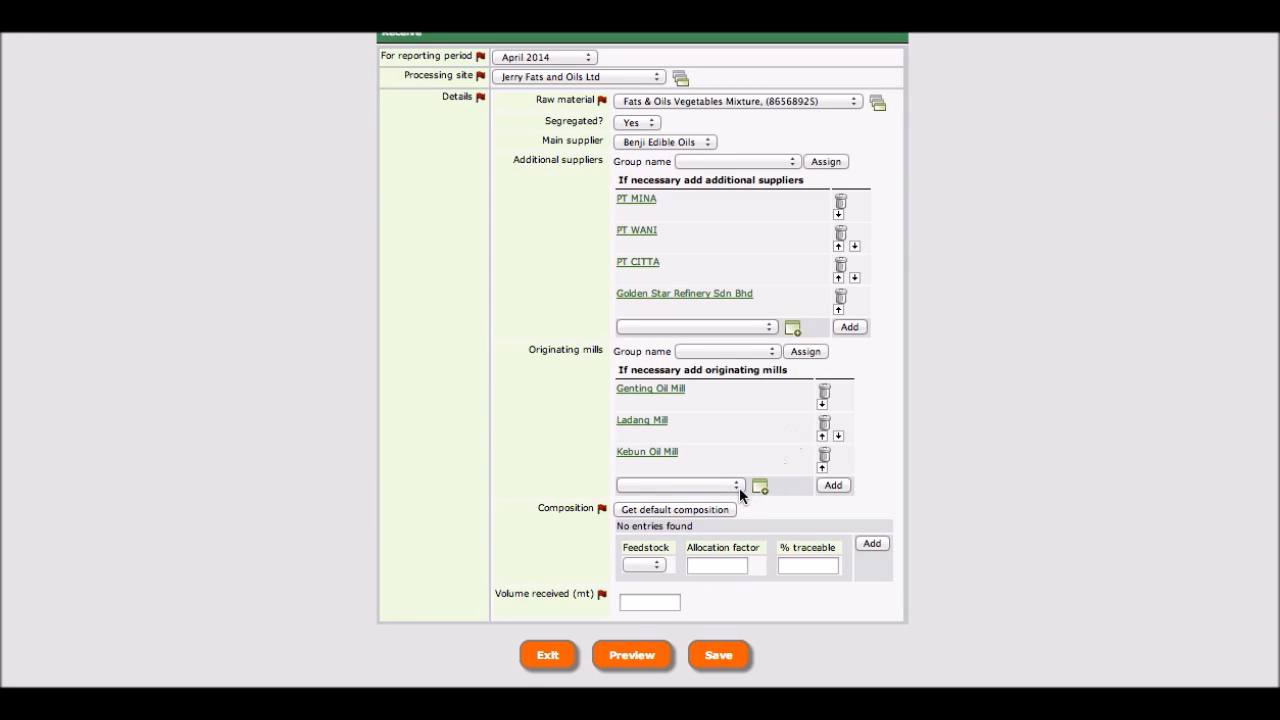
Step: Load the default composition for the raw material and check the PO and PK traceable percentages
left_click(717, 510)
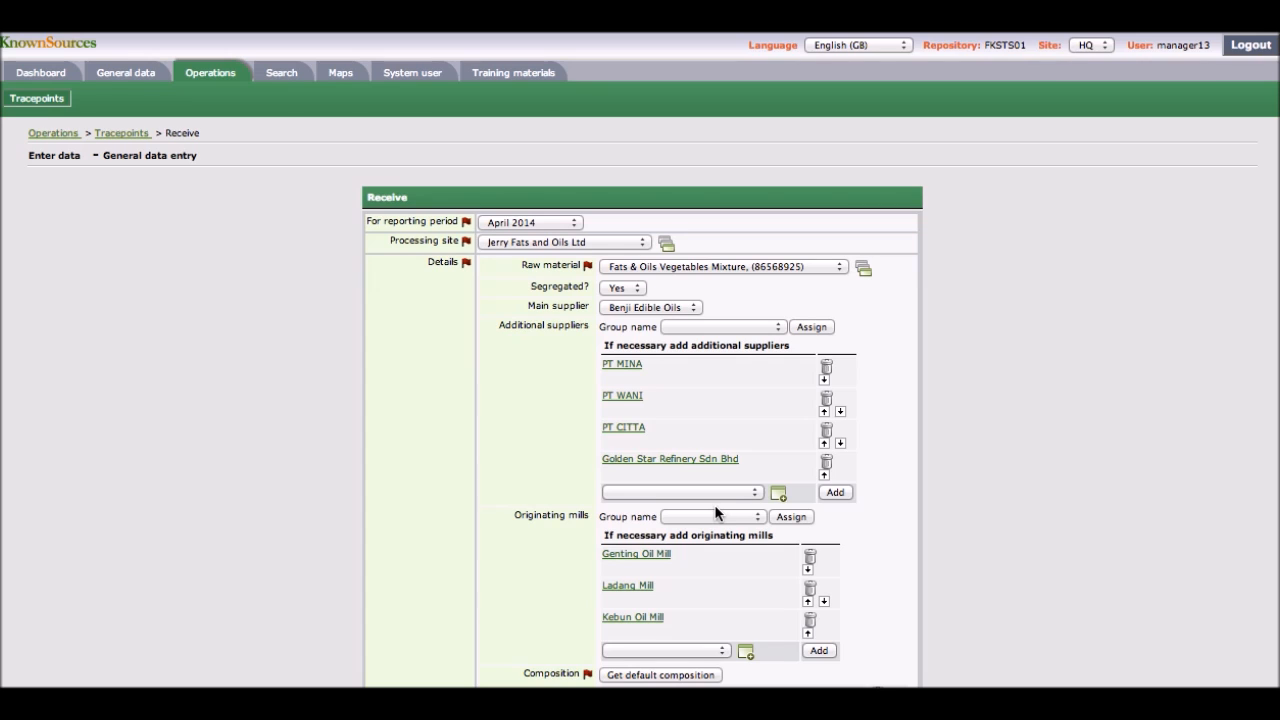
scroll(716, 512, "down", 3)
scroll(716, 512, "down", 3)
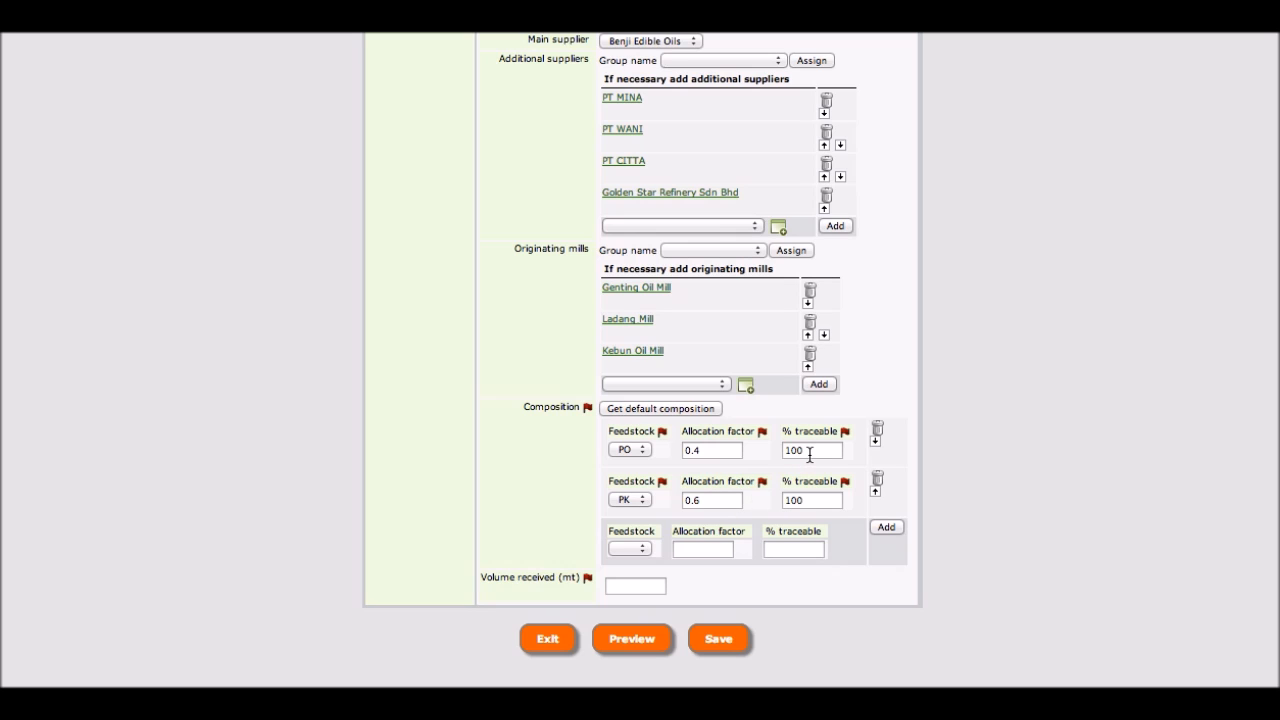
left_click_drag(810, 453, 784, 453)
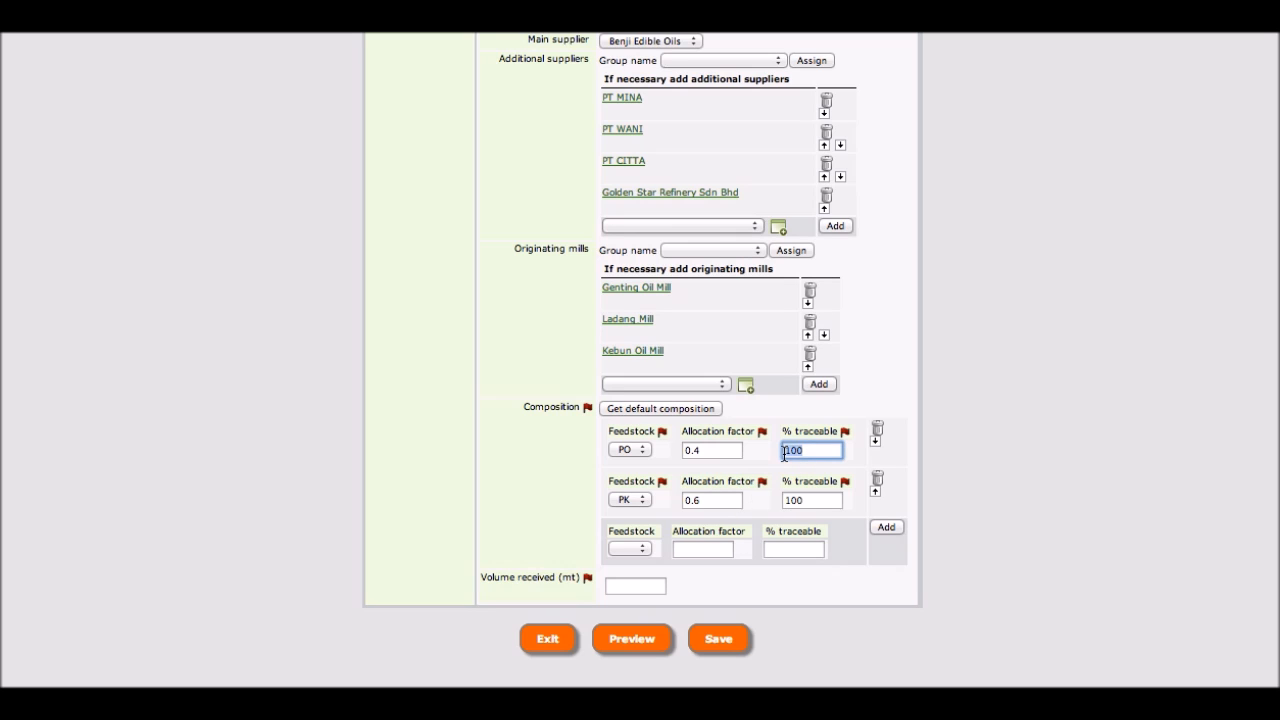
left_click(811, 500)
left_click_drag(811, 500, 773, 500)
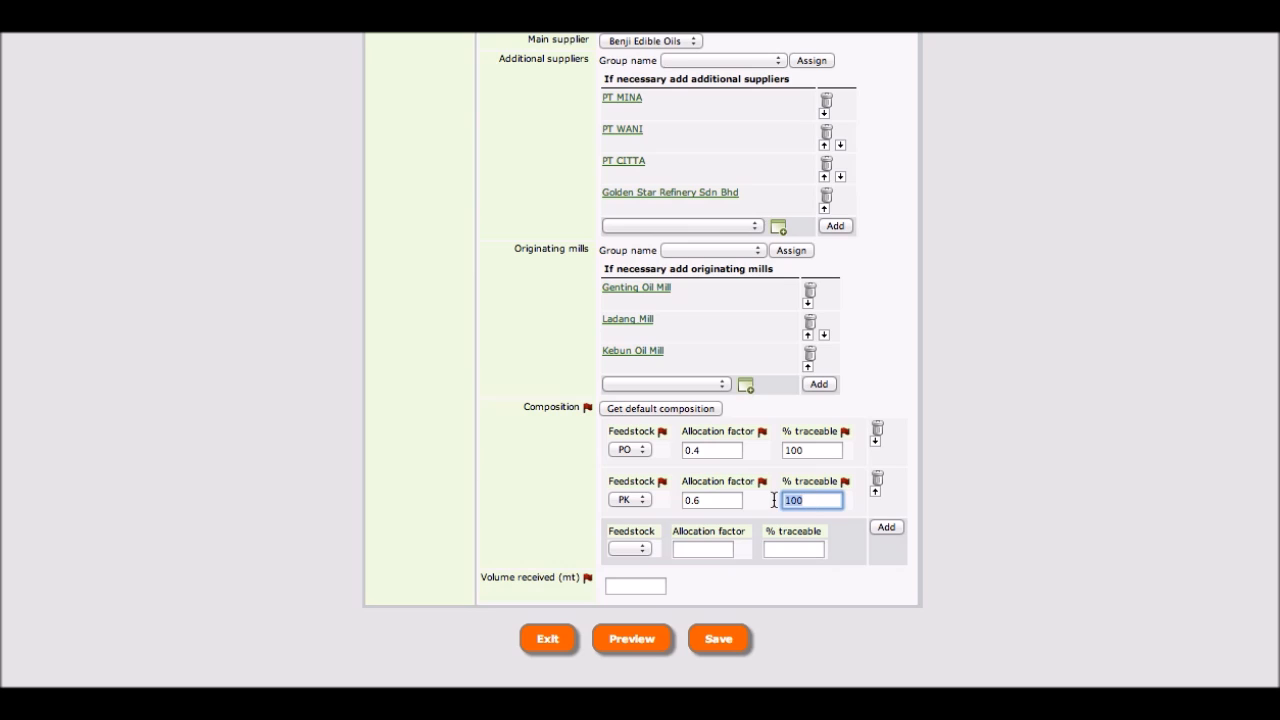
Step: Enter 1000 mt as the volume received and save the Receive entry
left_click(630, 588)
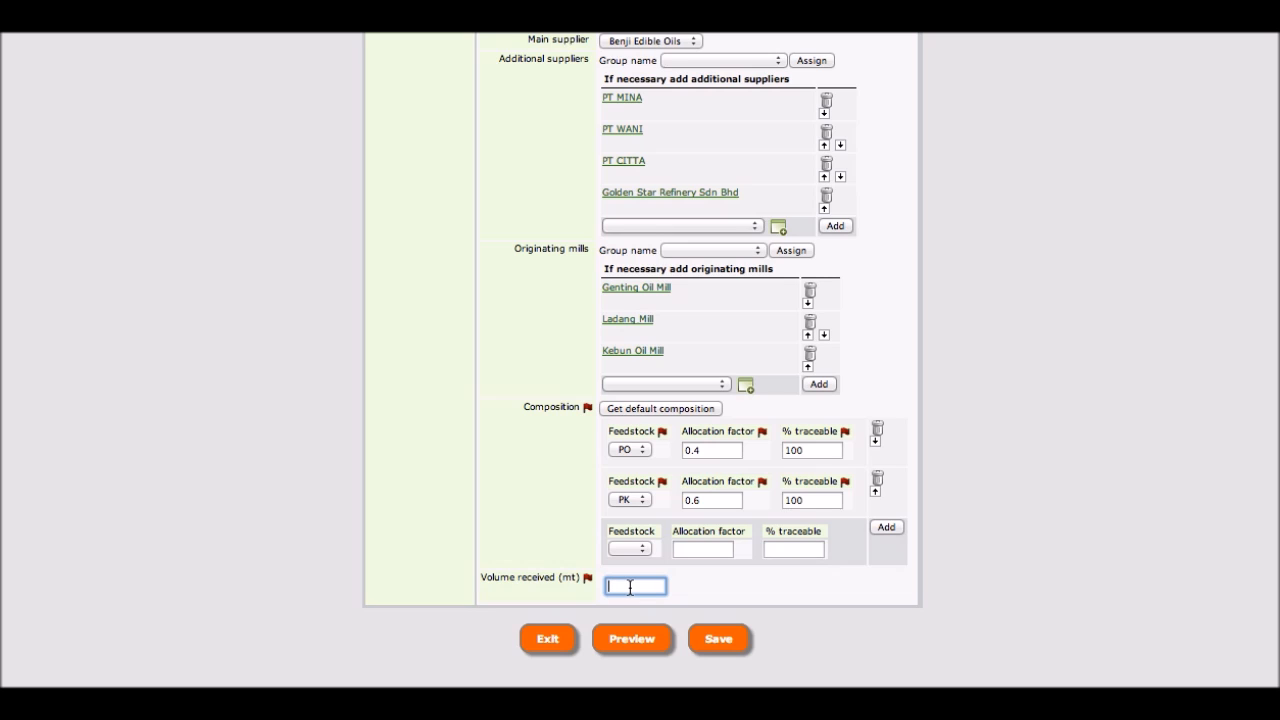
type("1")
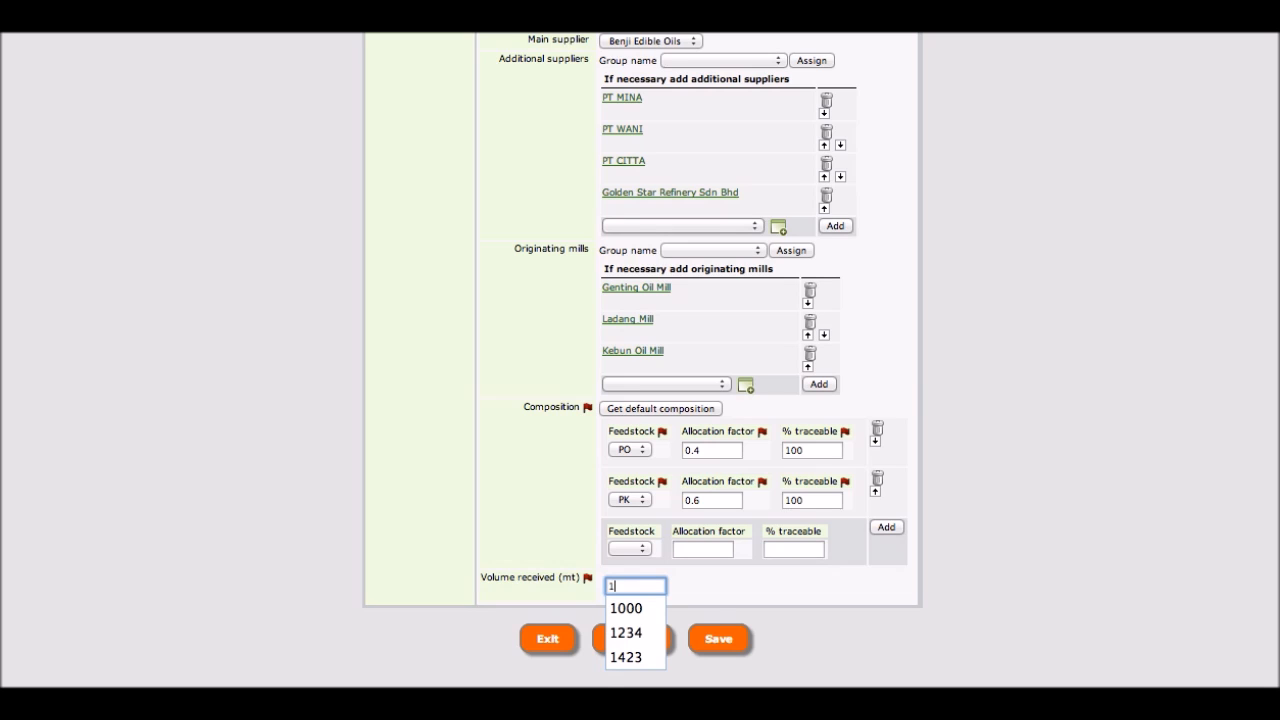
type("00")
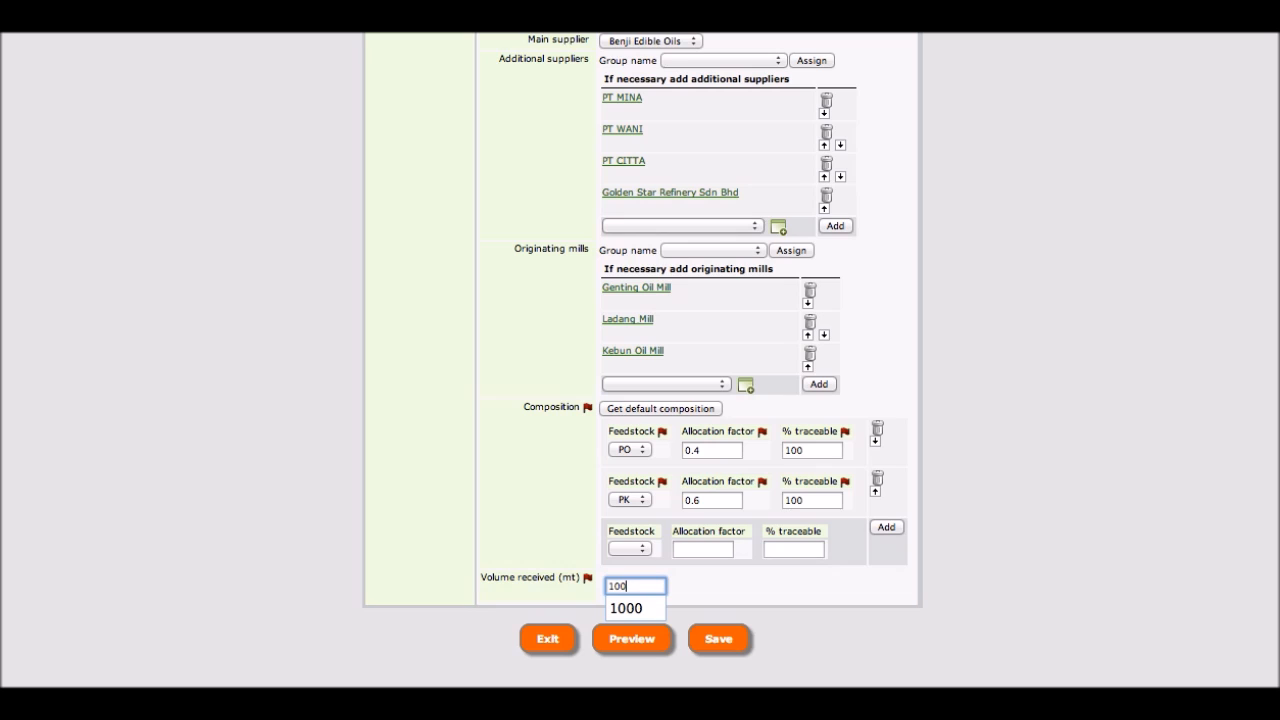
type("0")
left_click(645, 604)
scroll(720, 652, "up", 1)
left_click(719, 651)
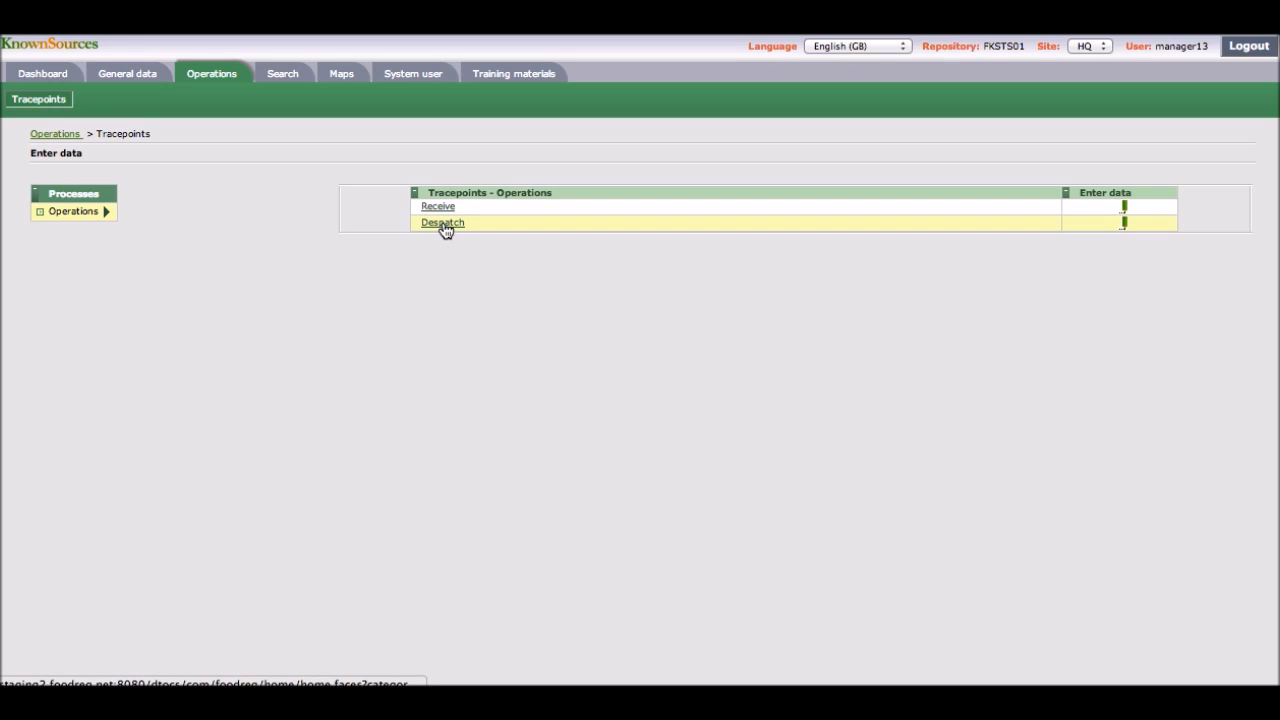
Step: Open the Despatch tracepoint and continue the April 2014 Auerbach open trace
left_click(443, 224)
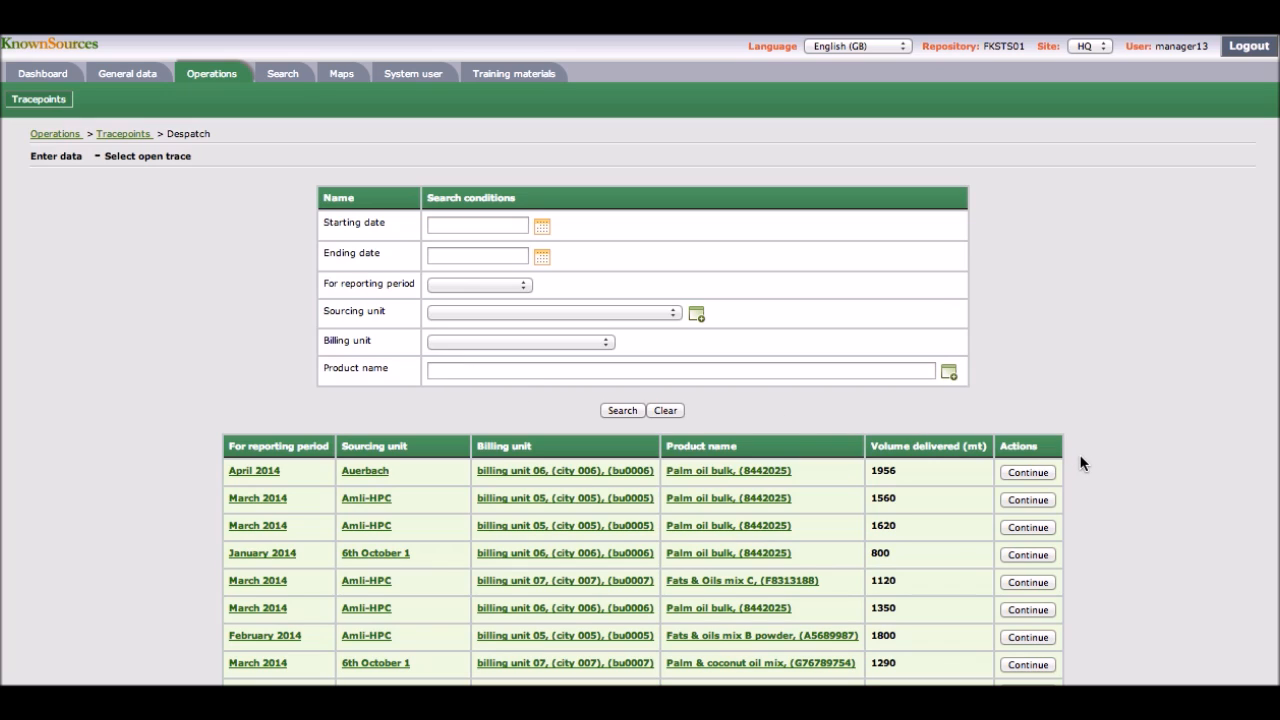
scroll(1080, 463, "down", 3)
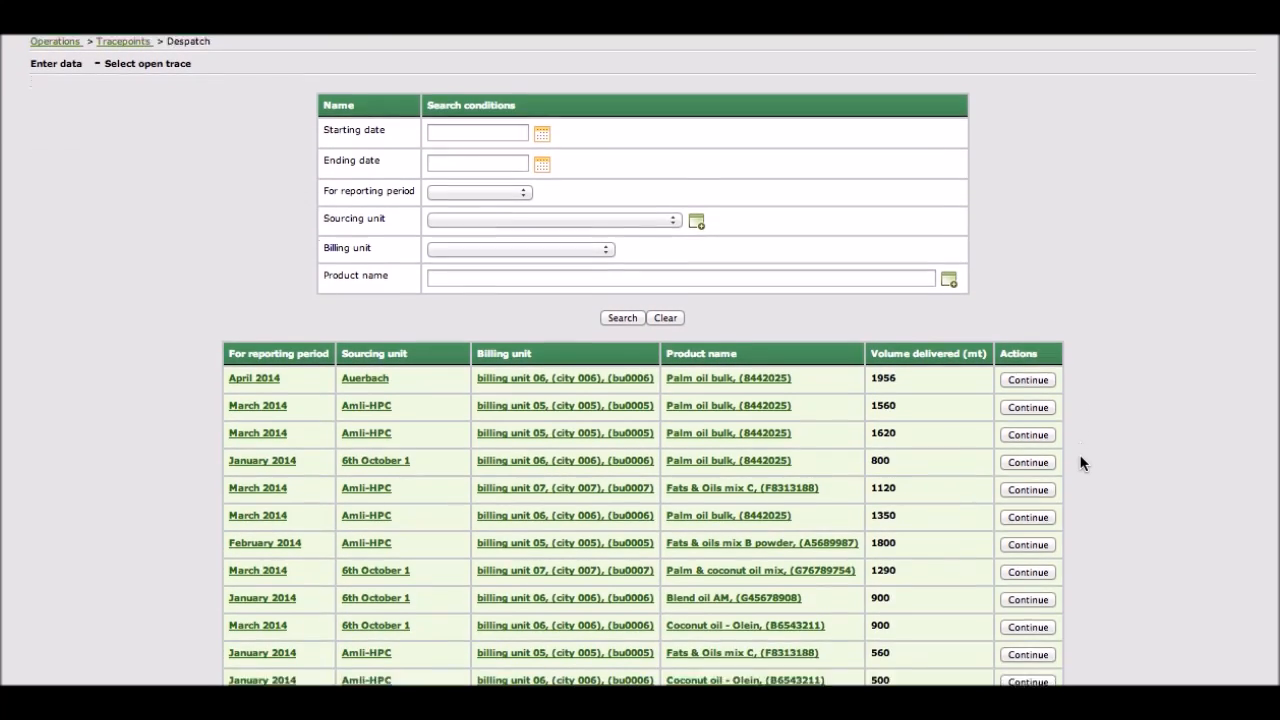
scroll(1080, 463, "down", 3)
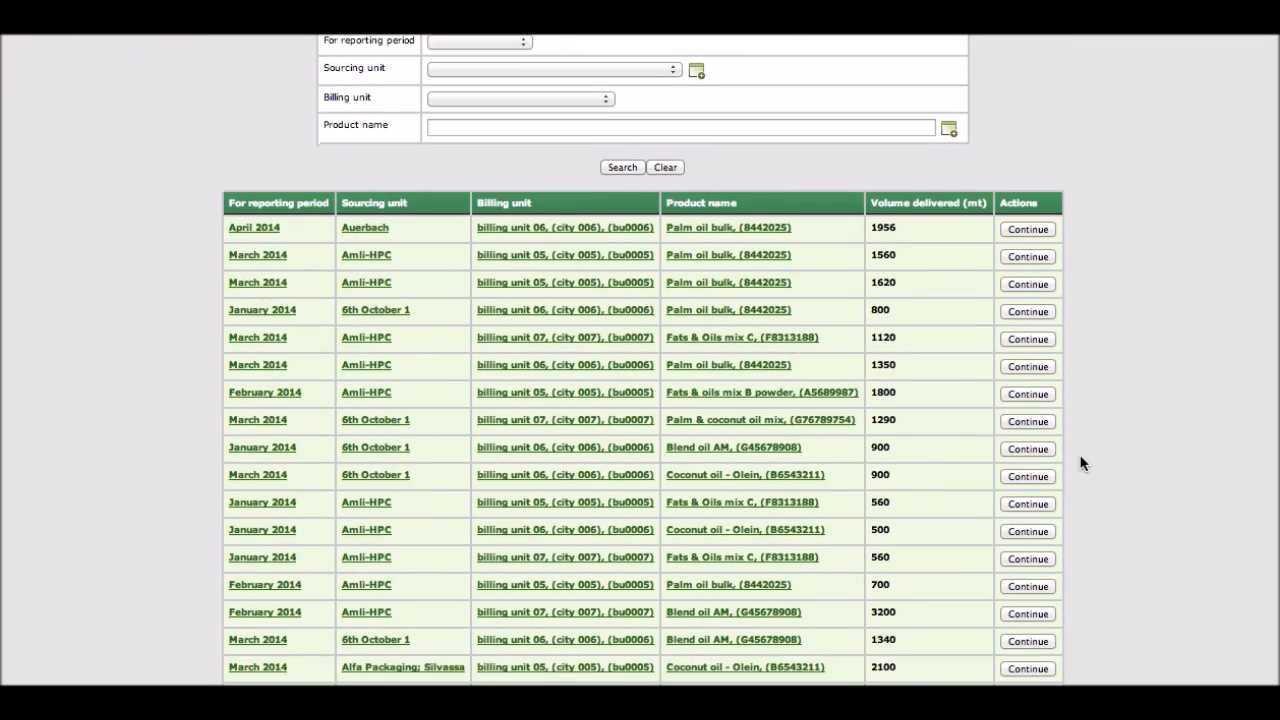
scroll(1080, 463, "down", 3)
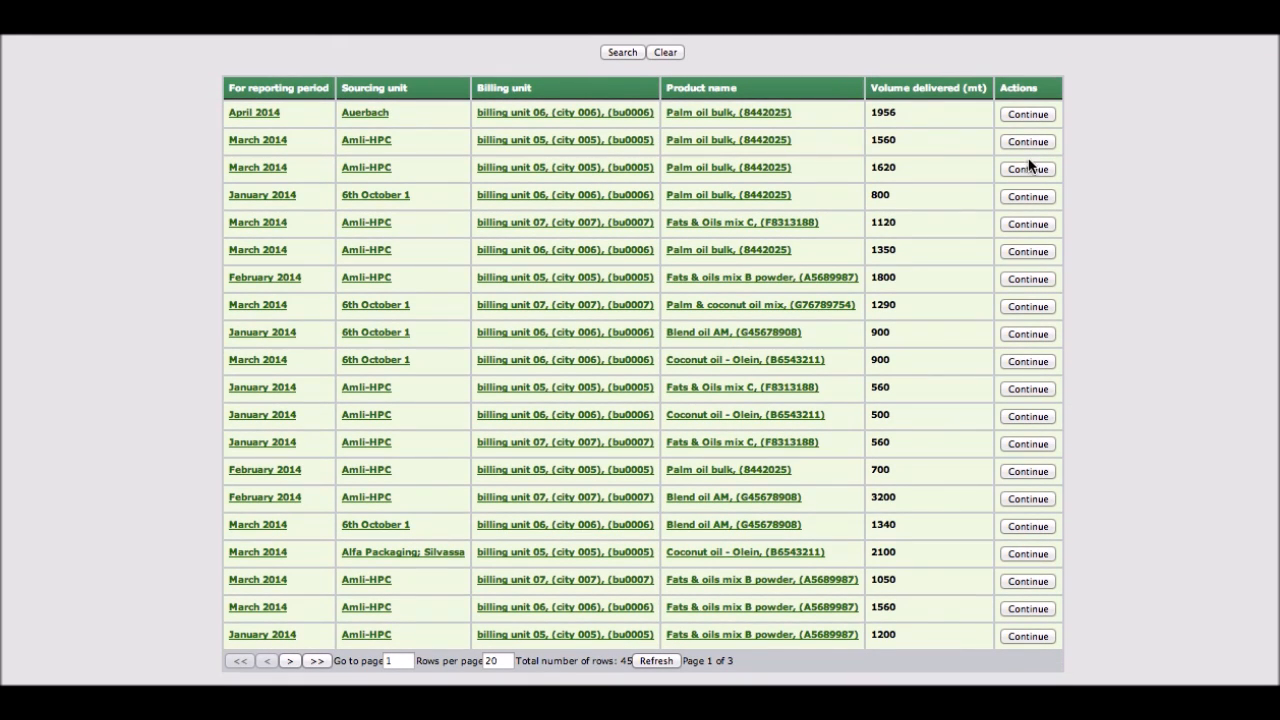
left_click(1027, 116)
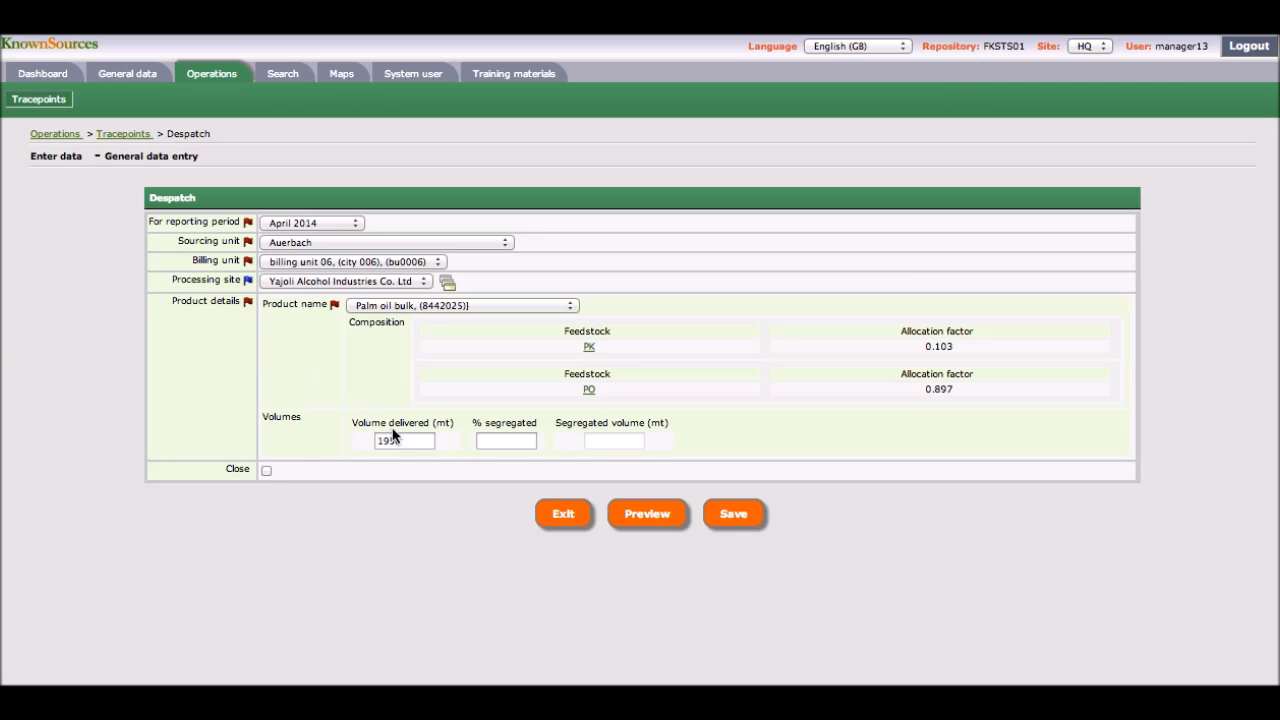
Step: Enter 1956 mt as volume delivered and 85 % segregated, and mark the despatch as closed
left_click_drag(407, 440, 369, 441)
type("1956")
left_click(484, 445)
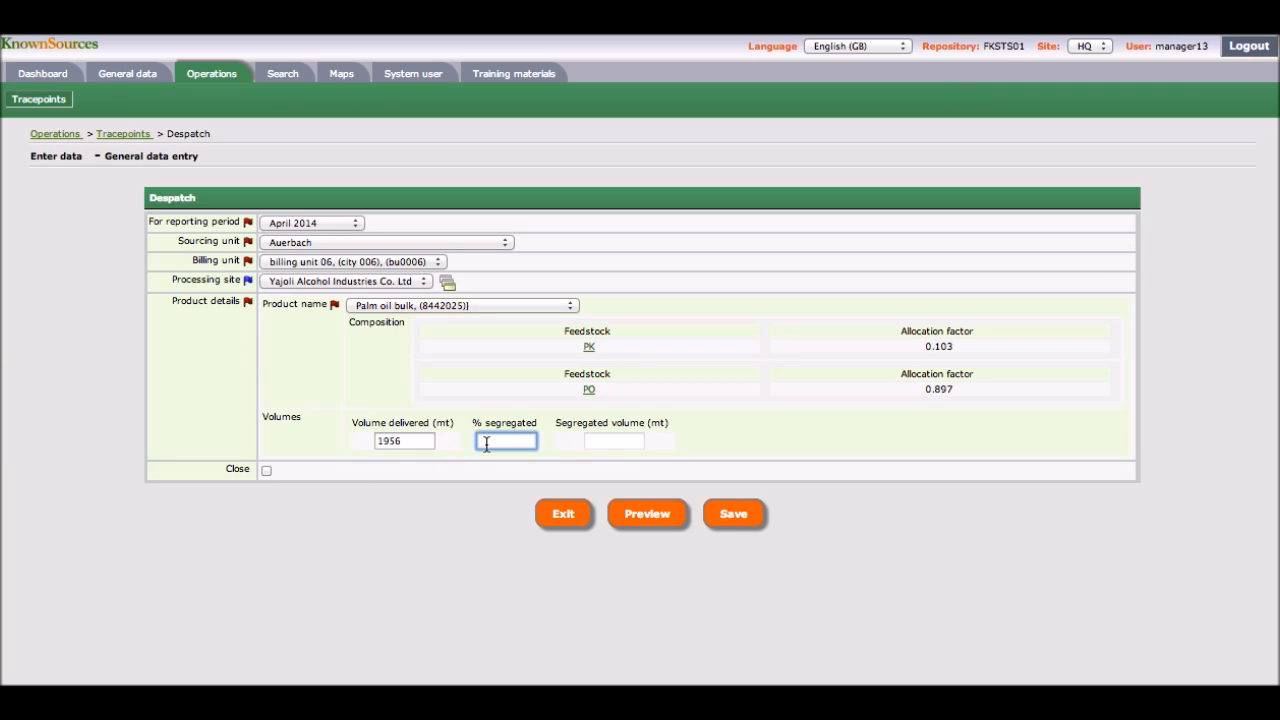
type("85")
left_click(669, 449)
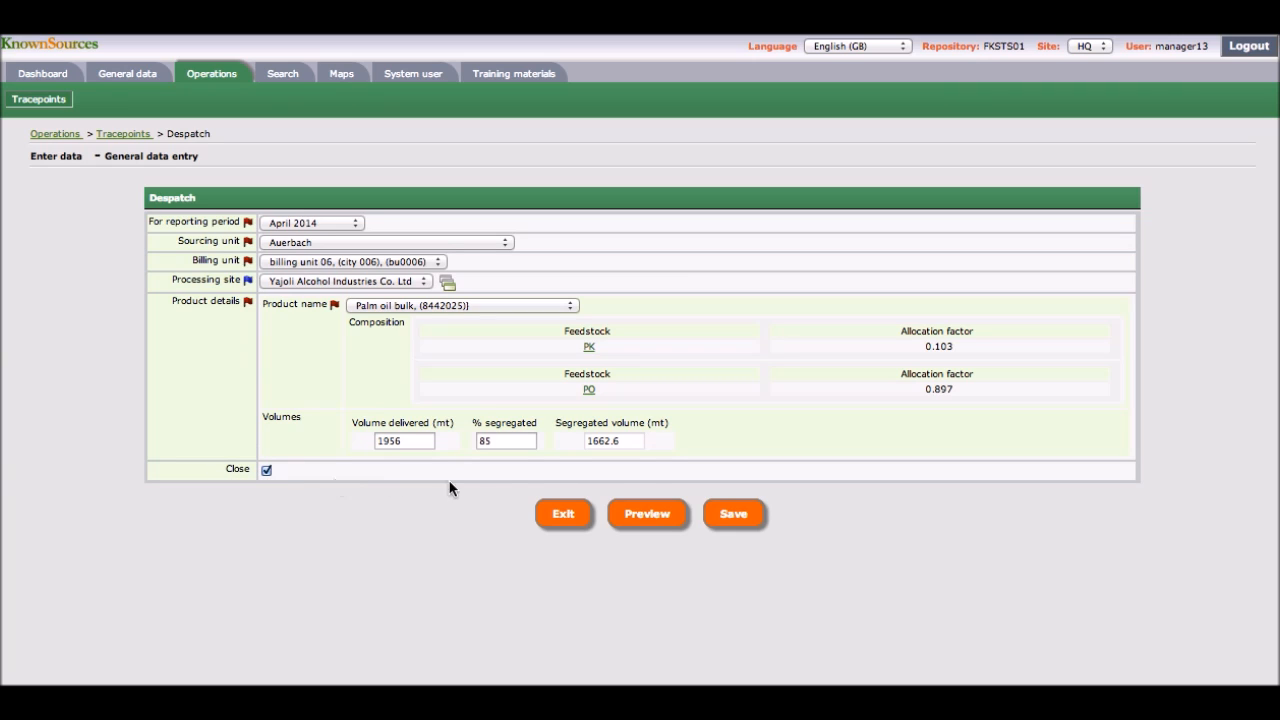
Step: Save the despatch entry and exit the summary page
left_click(745, 516)
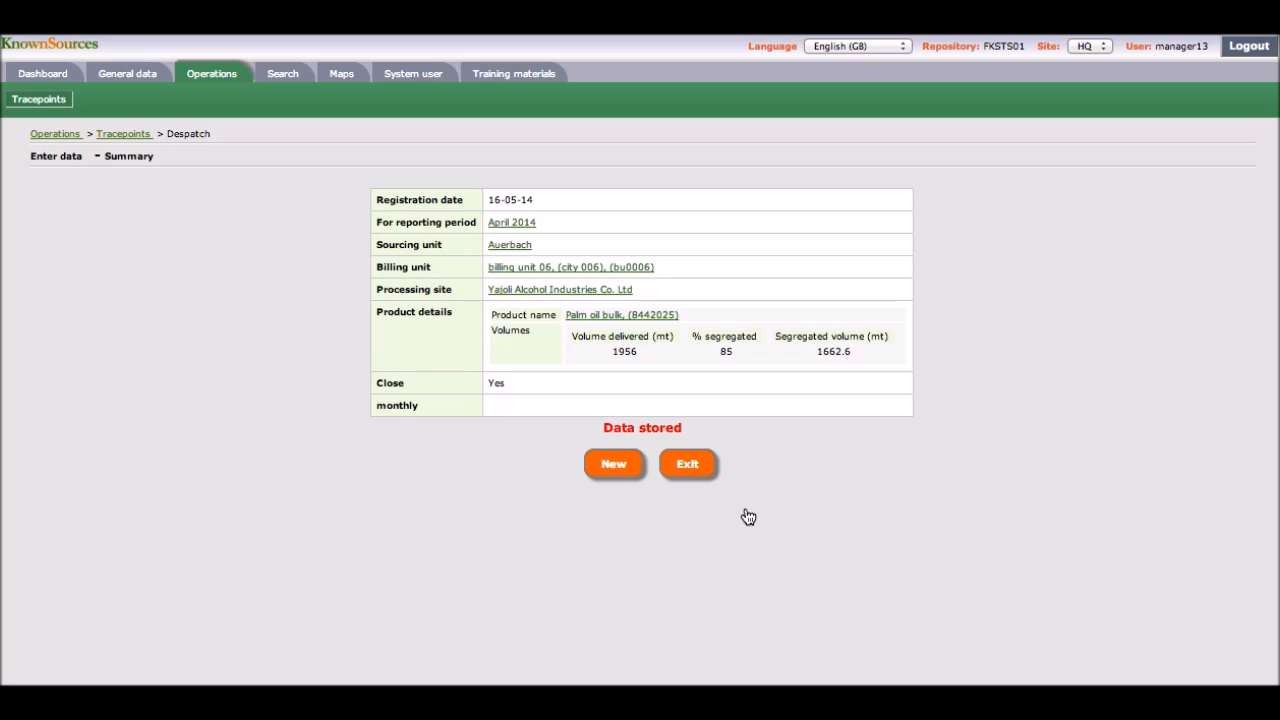
left_click(686, 467)
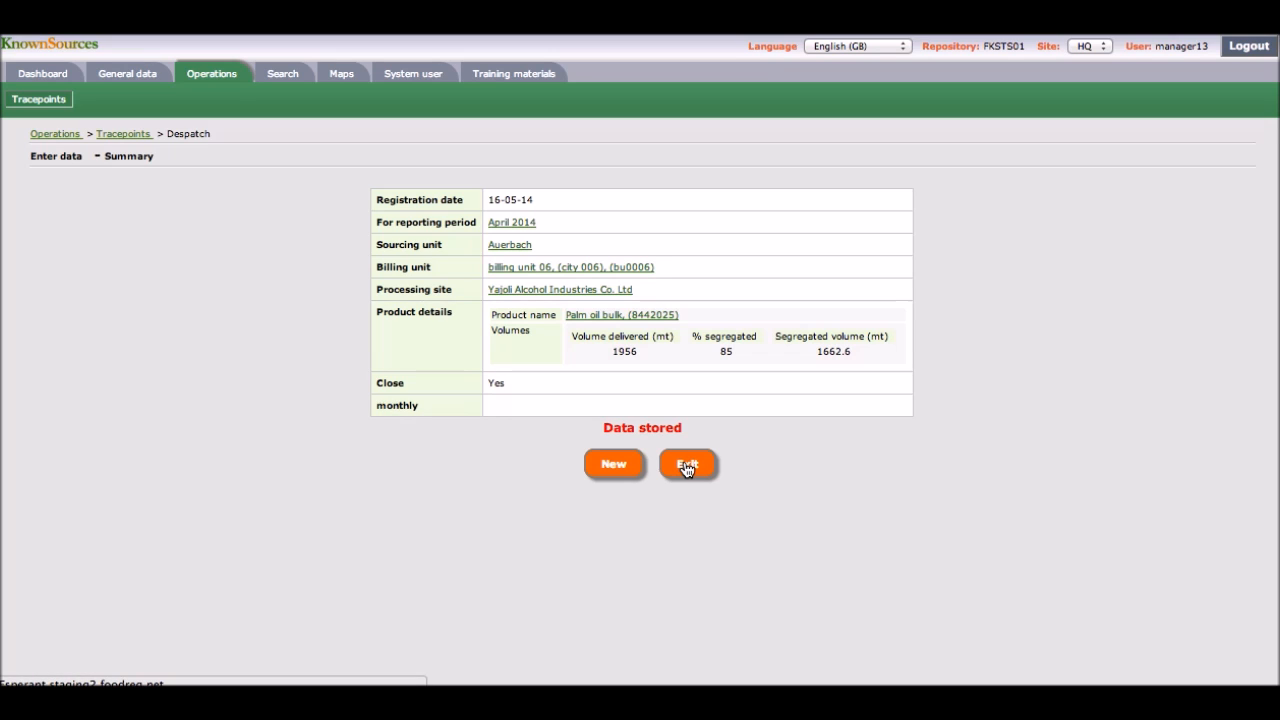